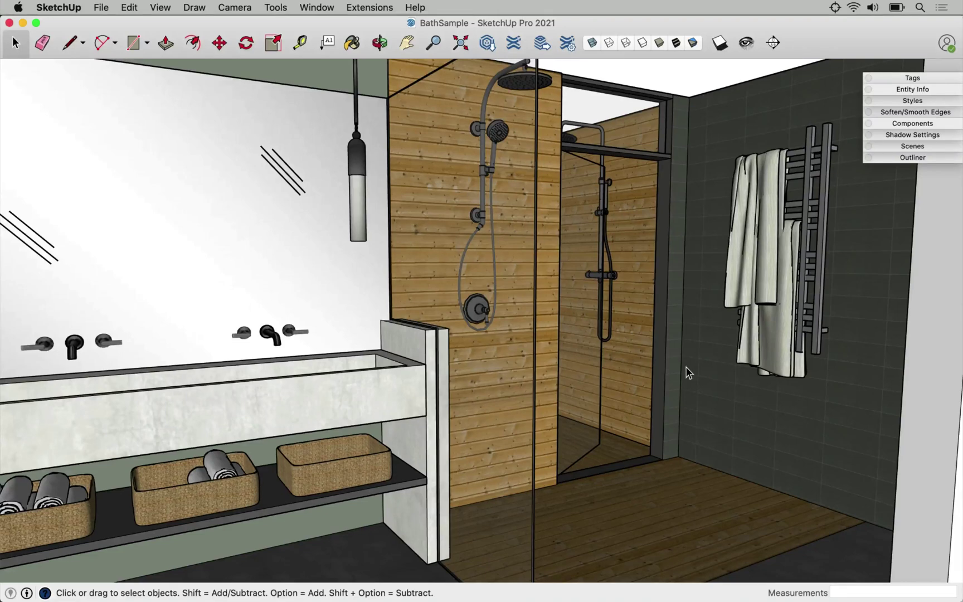
- Zoom out and orbit until the whole open-topped bathroom is visible from above
{"action": "scroll", "coordinate": [685, 366], "scroll_direction": "down", "scroll_amount": 10}
{"action": "middle_click_drag", "start_coordinate": [685, 366], "coordinate": [678, 353]}
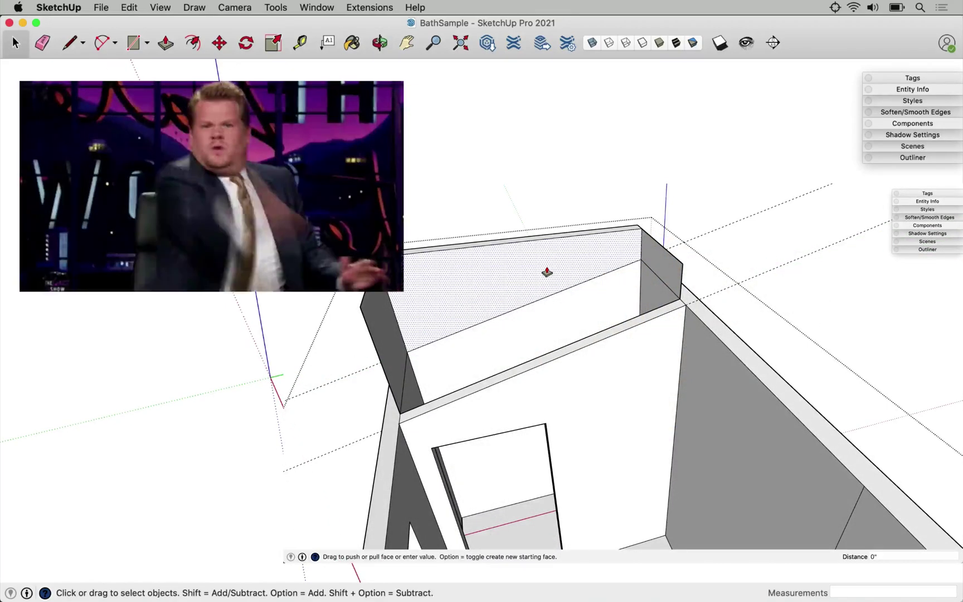
{"action": "left_click", "coordinate": [546, 272]}
{"action": "left_click", "coordinate": [544, 260]}
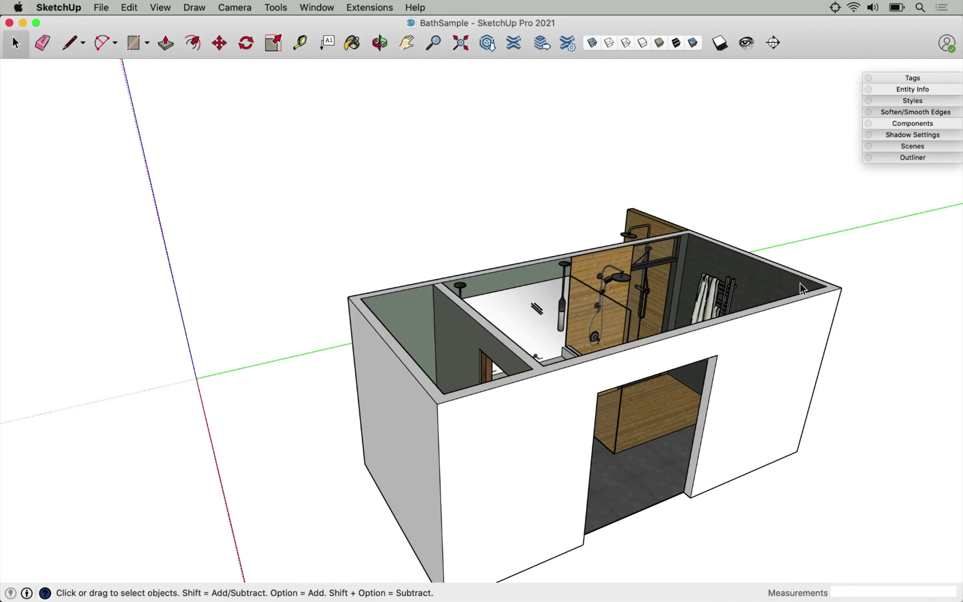
{"action": "scroll", "coordinate": [800, 288], "scroll_direction": "up", "scroll_amount": 2}
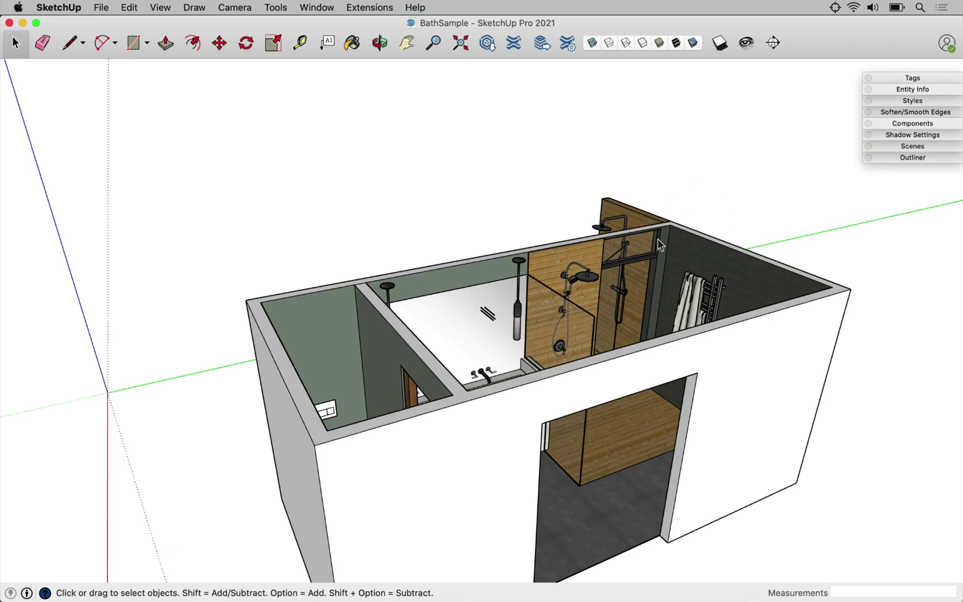
- Enter the bathroom walls group for editing, viewed from a steeper overhead angle
{"action": "double_click", "coordinate": [689, 246]}
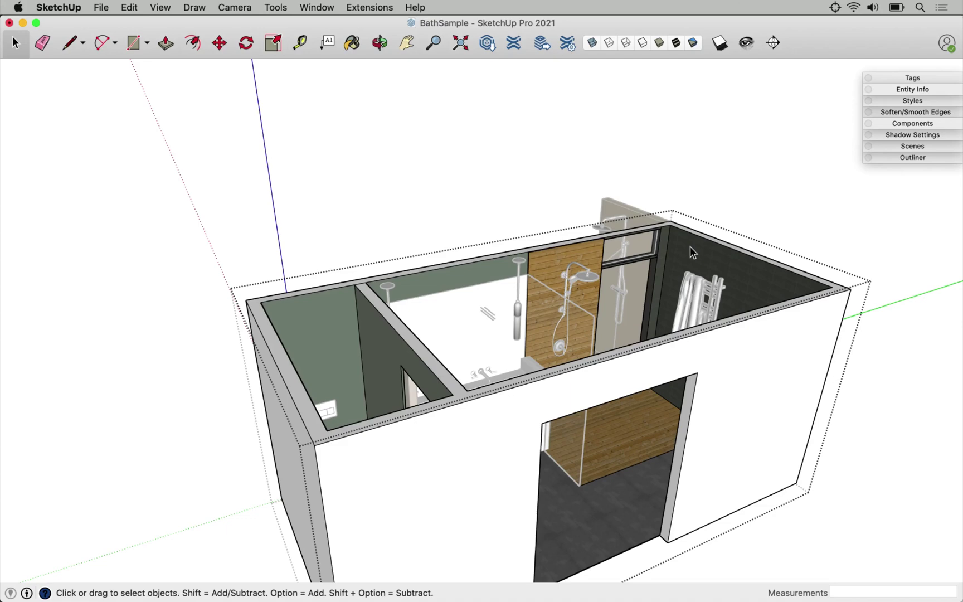
{"action": "scroll", "coordinate": [689, 247], "scroll_direction": "up", "scroll_amount": 1}
{"action": "middle_click_drag", "start_coordinate": [644, 334], "coordinate": [659, 234]}
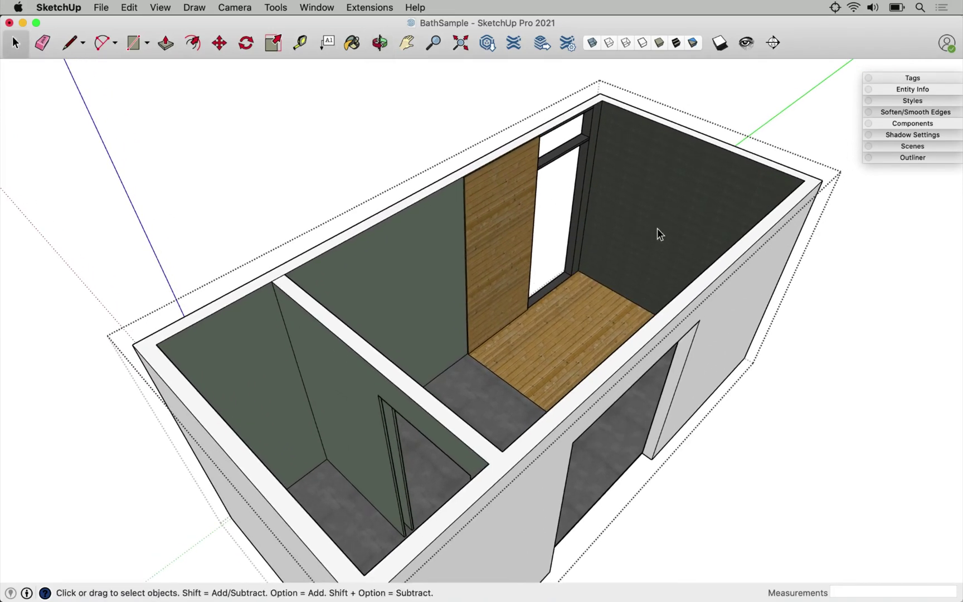
- Switch the face style to Monochrome, confirming it under View > Face Style
{"action": "left_click", "coordinate": [693, 44]}
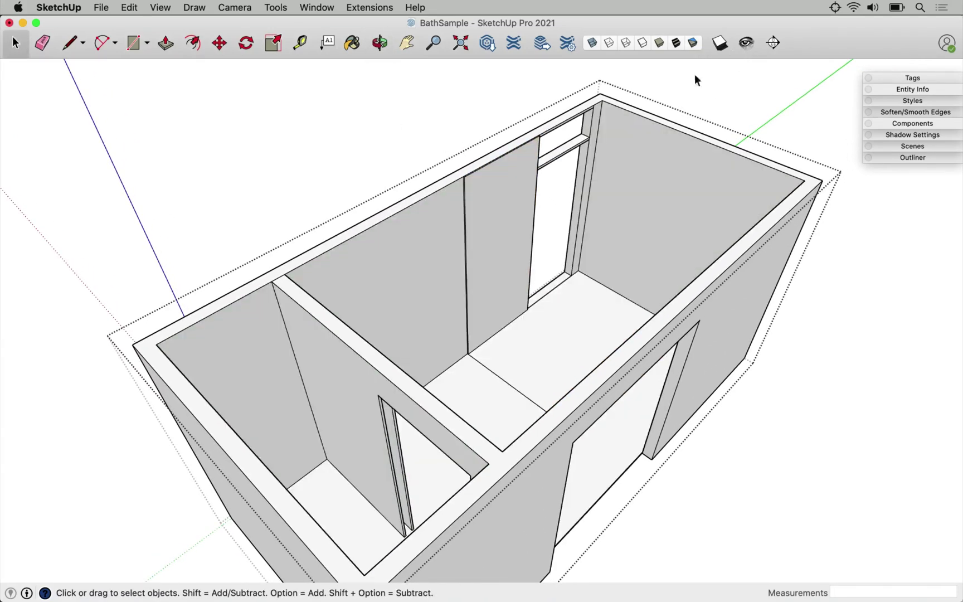
{"action": "left_click", "coordinate": [174, 10]}
{"action": "mouse_move", "coordinate": [236, 239]}
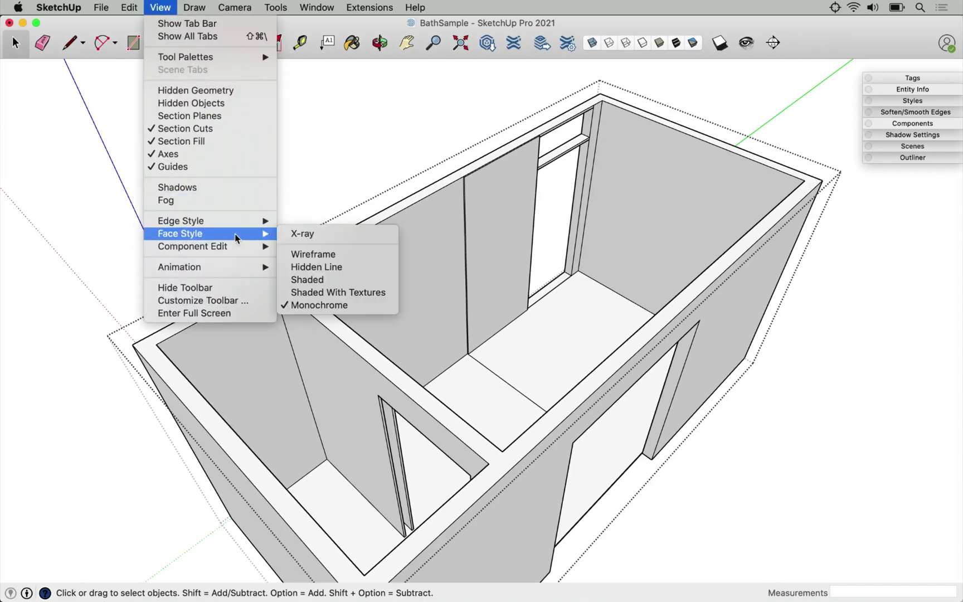
{"action": "left_click", "coordinate": [615, 239]}
{"action": "scroll", "coordinate": [611, 211], "scroll_direction": "up", "scroll_amount": 3}
{"action": "middle_click_drag", "start_coordinate": [523, 193], "coordinate": [658, 209]}
- Place a guide 10 ft above the back wall's bottom edge
{"action": "key", "text": "t"}
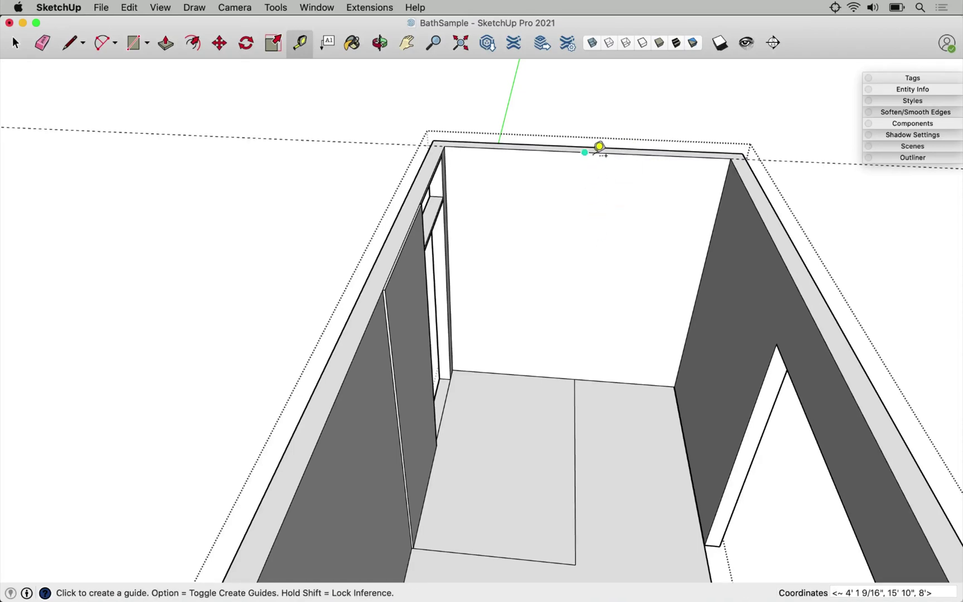
{"action": "left_click", "coordinate": [599, 146]}
{"action": "scroll", "coordinate": [484, 331], "scroll_direction": "down", "scroll_amount": 2}
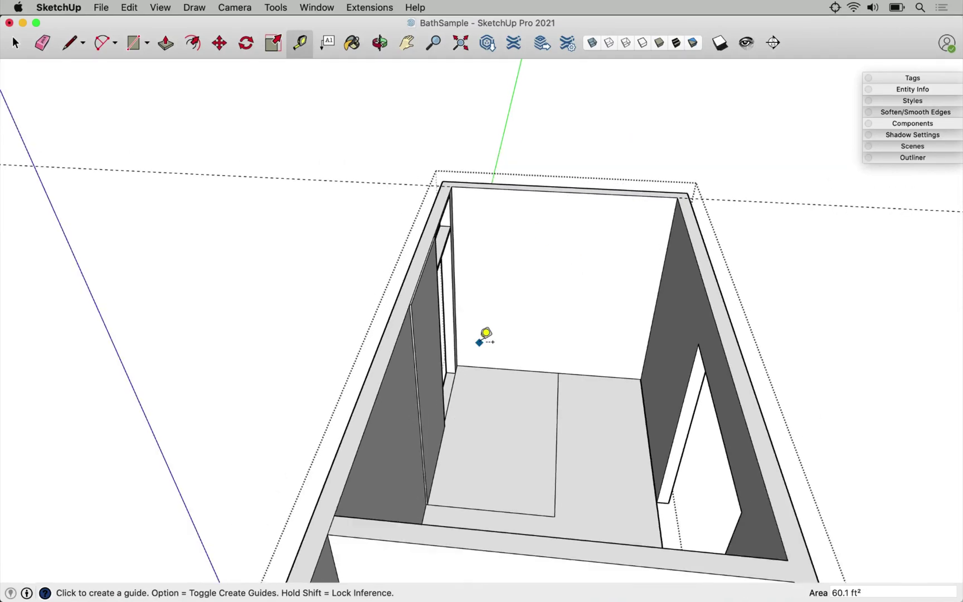
{"action": "left_click", "coordinate": [582, 375]}
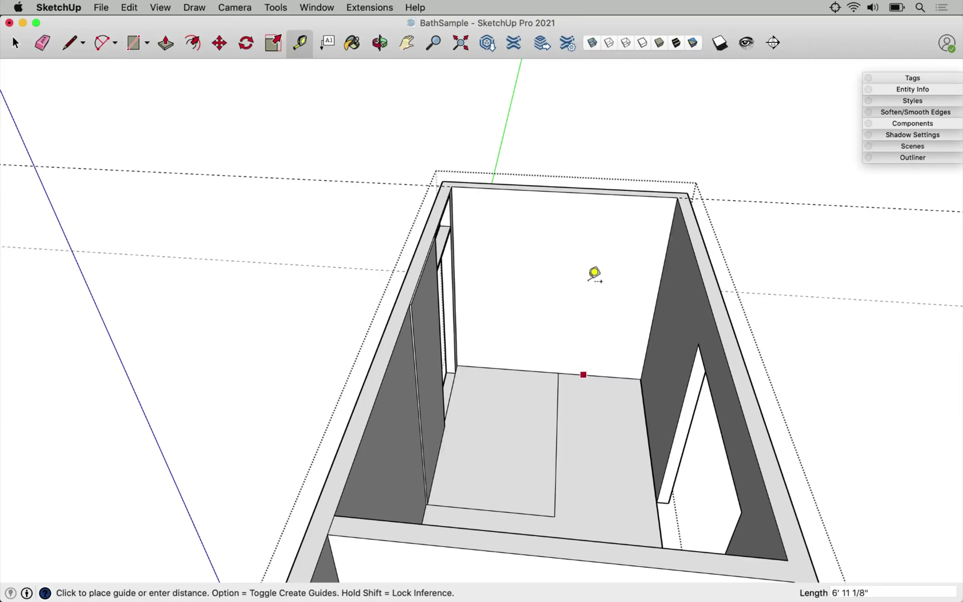
{"action": "type", "text": "10"}
{"action": "key", "text": "Return"}
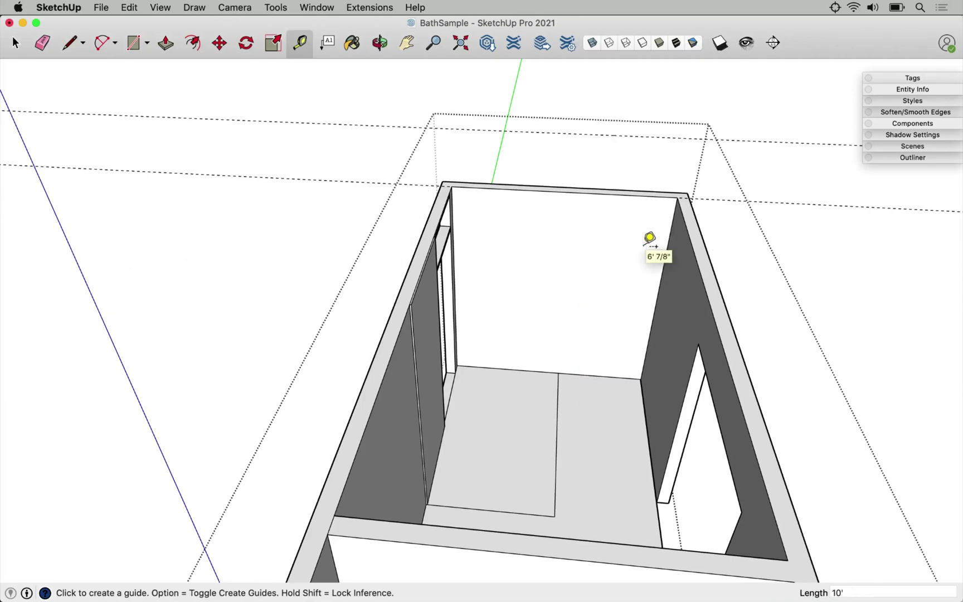
{"action": "scroll", "coordinate": [471, 338], "scroll_direction": "down", "scroll_amount": 3}
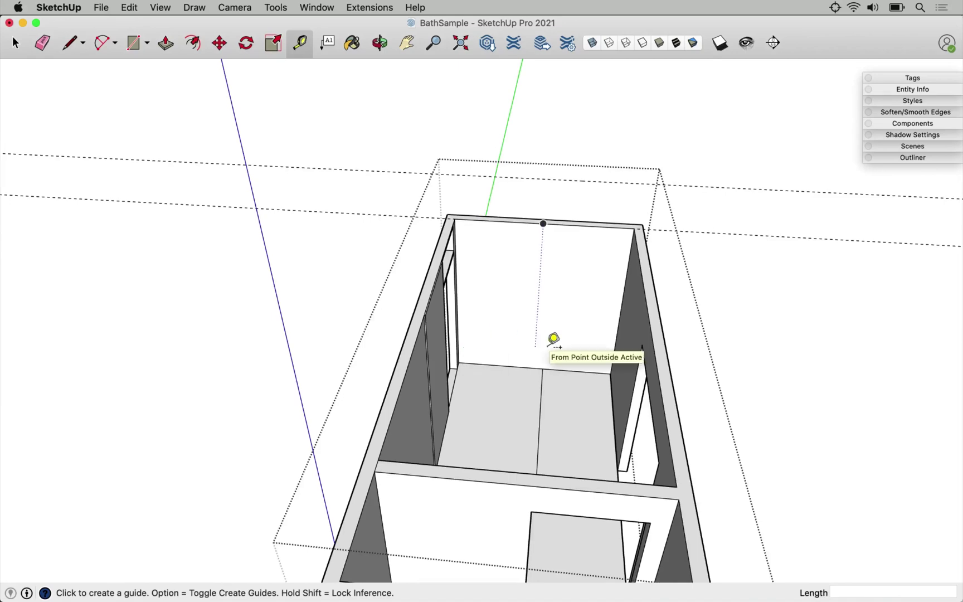
- Pull the wall tops up 2' 11 15/16" past the 10 ft guide
{"action": "key", "text": "p"}
{"action": "left_click", "coordinate": [649, 299]}
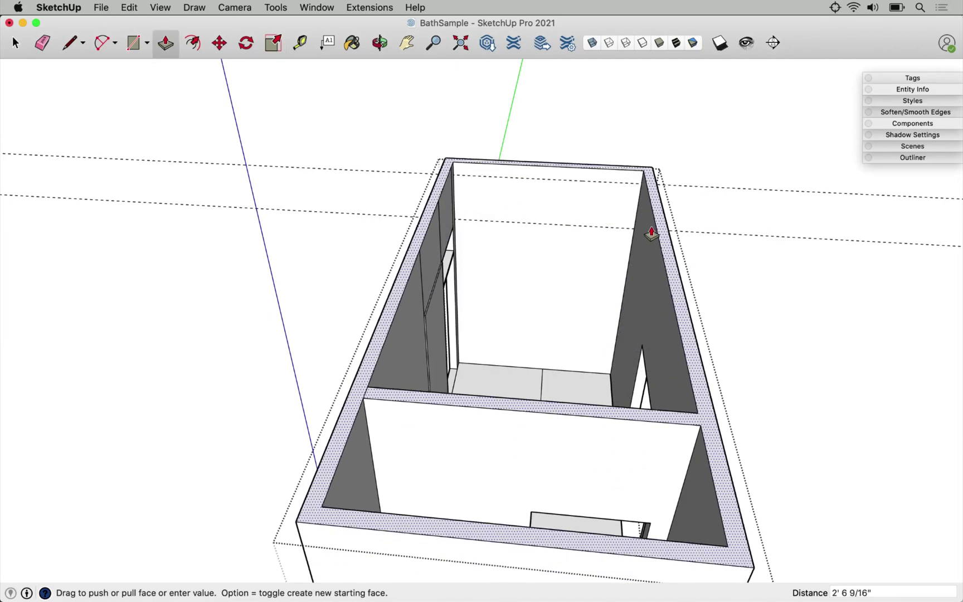
{"action": "left_click", "coordinate": [654, 217]}
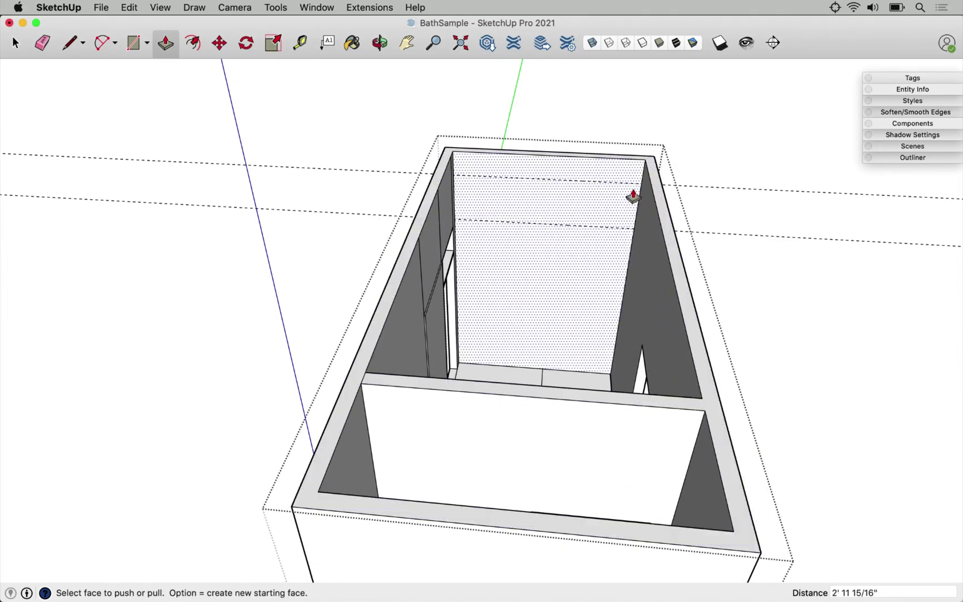
{"action": "scroll", "coordinate": [634, 196], "scroll_direction": "up", "scroll_amount": 4}
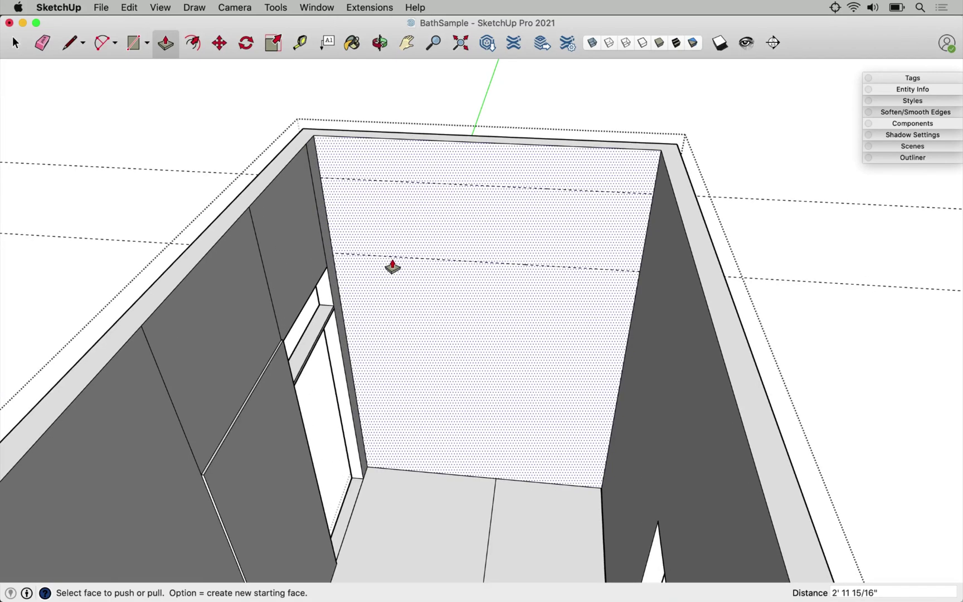
{"action": "scroll", "coordinate": [392, 266], "scroll_direction": "up", "scroll_amount": 2}
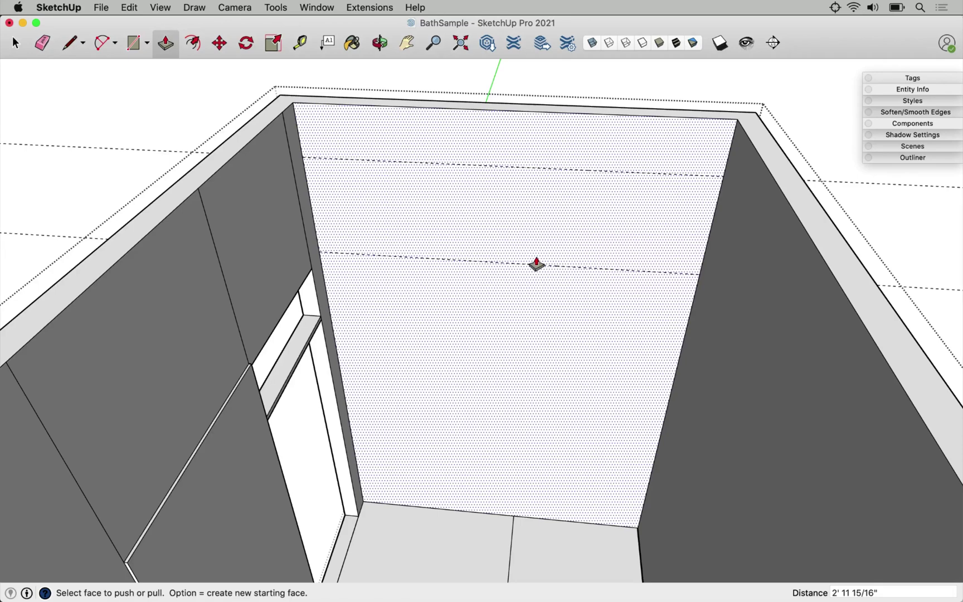
- Draw a sloped line across the back wall from the 10 ft guide down to the 8 ft guide
{"action": "key", "text": "l"}
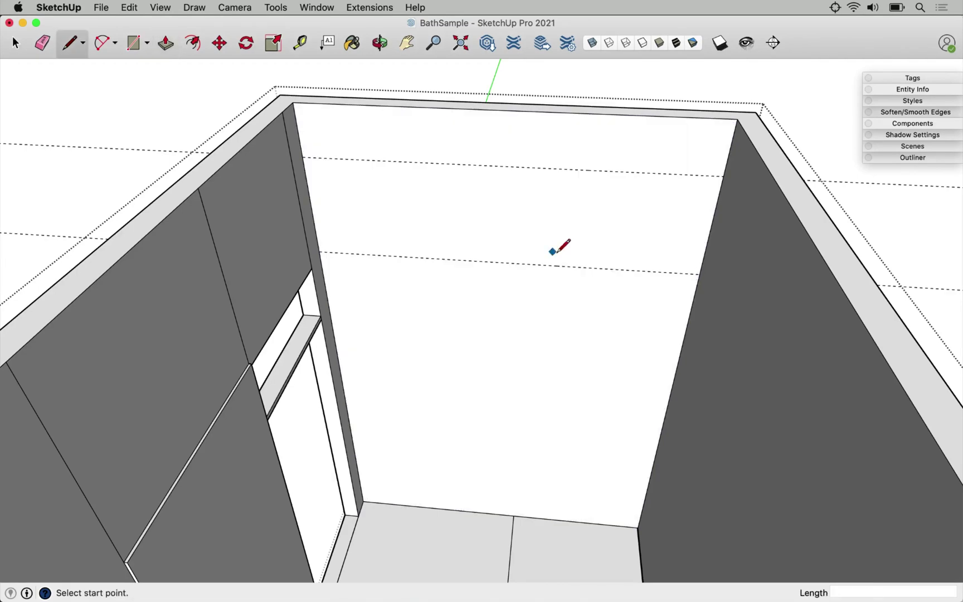
{"action": "left_click", "coordinate": [302, 157]}
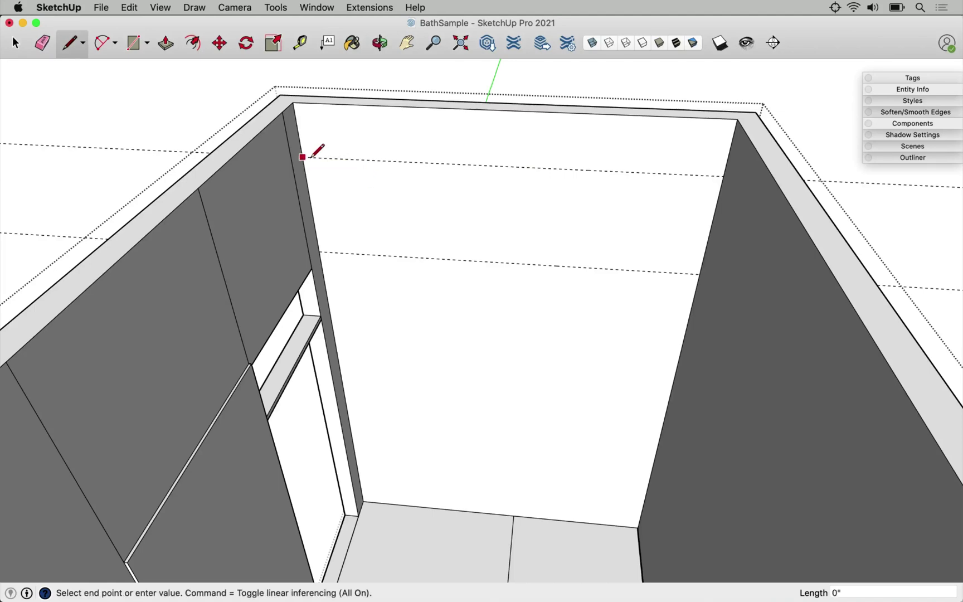
{"action": "left_click", "coordinate": [700, 273]}
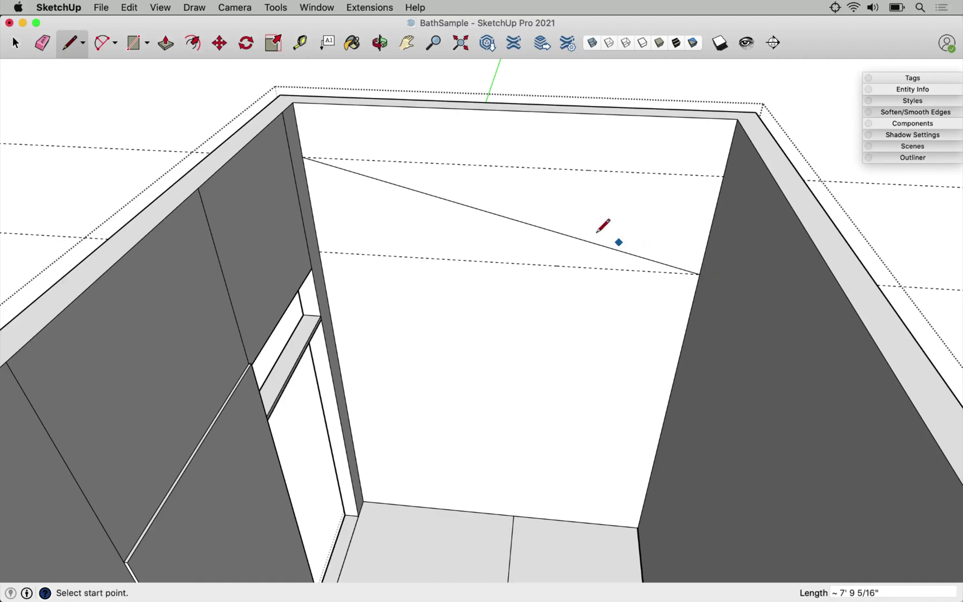
{"action": "key", "text": "space"}
- Confirm the upper triangle and lower wall are separate faces, leaving the triangle selected
{"action": "left_click", "coordinate": [566, 219]}
{"action": "left_click", "coordinate": [534, 287]}
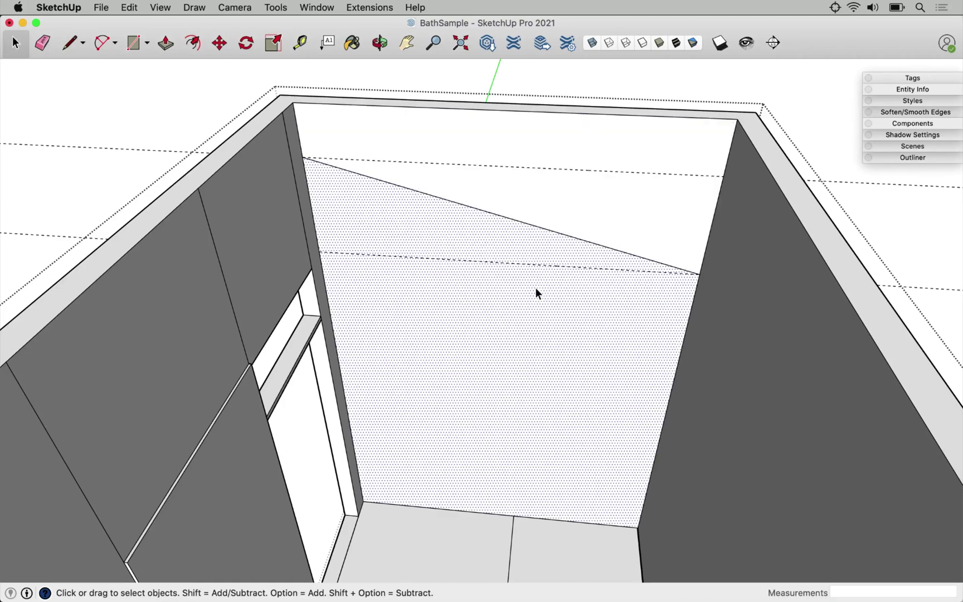
{"action": "left_click", "coordinate": [574, 216]}
{"action": "left_click", "coordinate": [522, 270]}
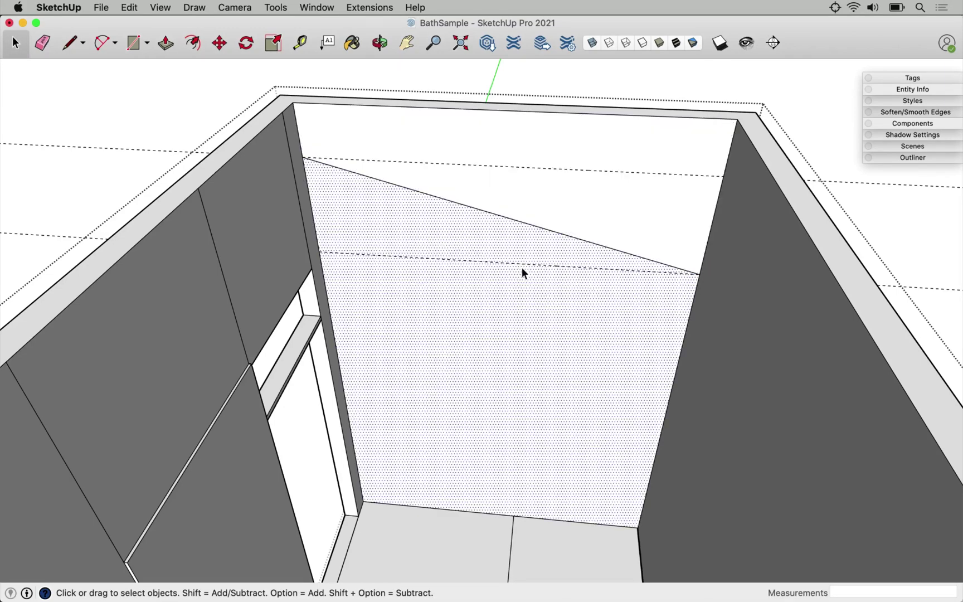
{"action": "left_click", "coordinate": [652, 201]}
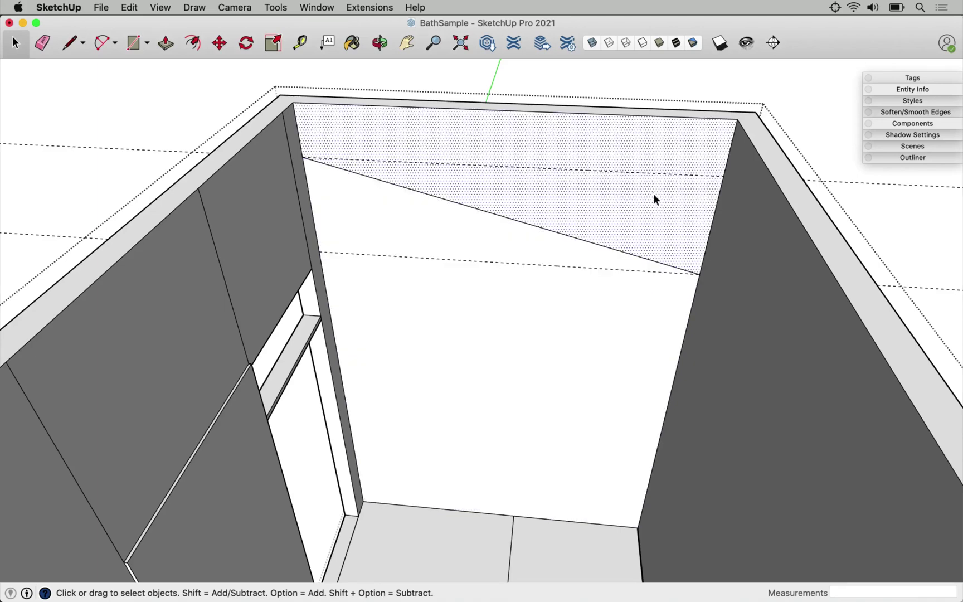
- Push the back wall's upper triangle in 4 1/2" so it disappears, then inspect the sloped top
{"action": "key", "text": "p"}
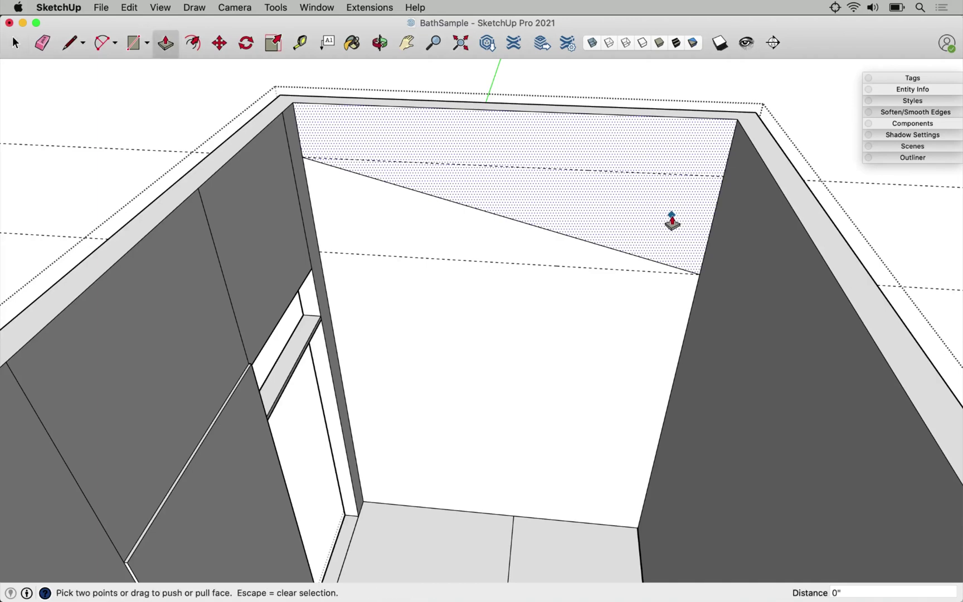
{"action": "left_click", "coordinate": [643, 220]}
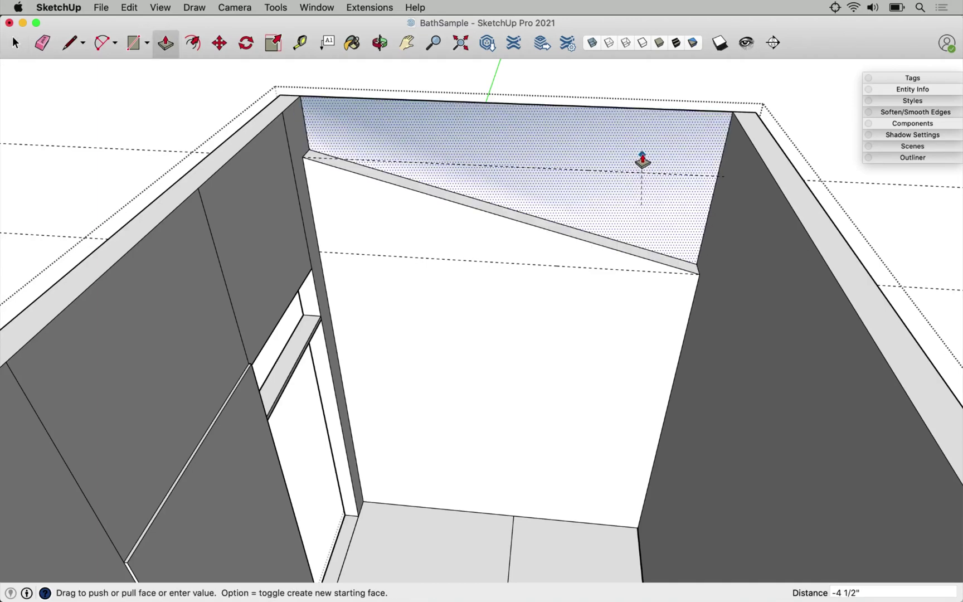
{"action": "left_click", "coordinate": [654, 137]}
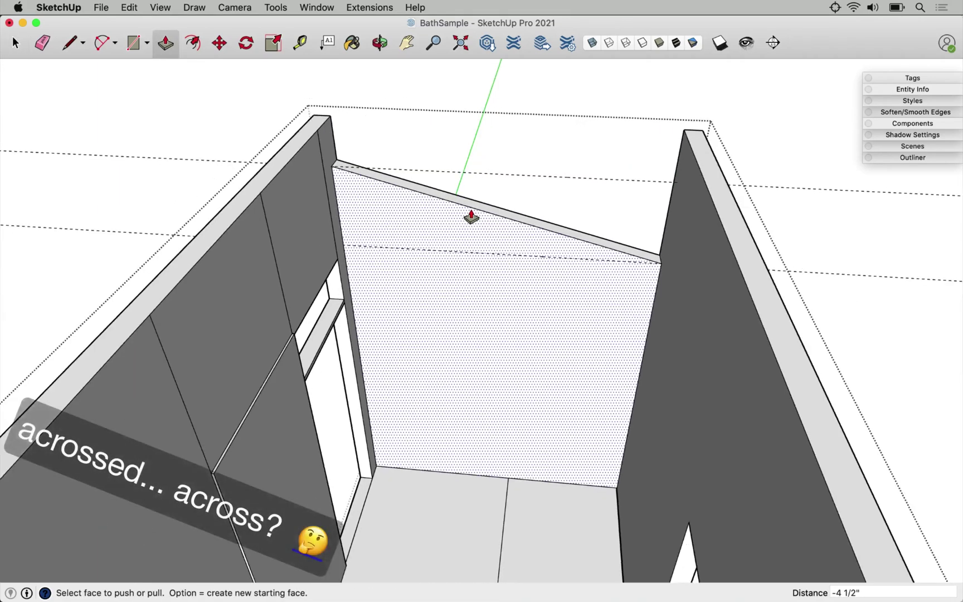
{"action": "middle_click_drag", "start_coordinate": [472, 216], "coordinate": [765, 420]}
{"action": "middle_click_drag", "start_coordinate": [728, 286], "coordinate": [301, 236]}
- Draw a short edge across the wall end at its corner
{"action": "scroll", "coordinate": [489, 303], "scroll_direction": "down", "scroll_amount": 3}
{"action": "scroll", "coordinate": [489, 302], "scroll_direction": "down", "scroll_amount": 3}
{"action": "key", "text": "space"}
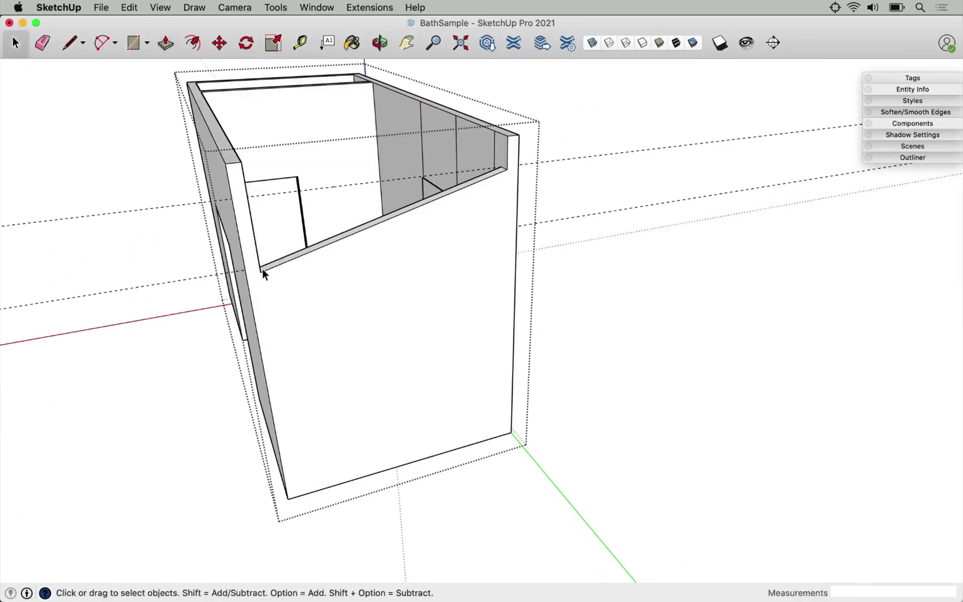
{"action": "scroll", "coordinate": [313, 279], "scroll_direction": "up", "scroll_amount": 2}
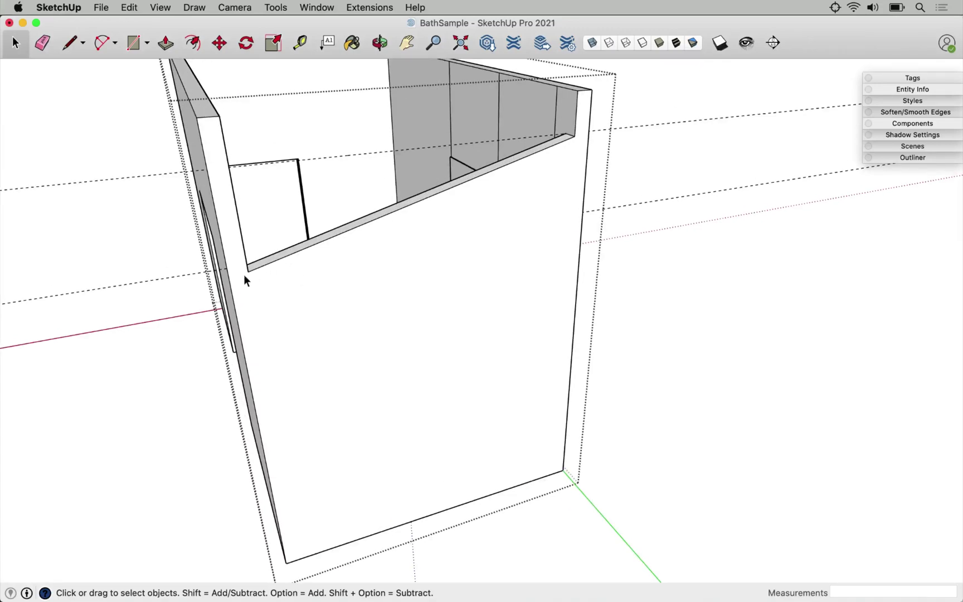
{"action": "scroll", "coordinate": [230, 280], "scroll_direction": "up", "scroll_amount": 3}
{"action": "key", "text": "l"}
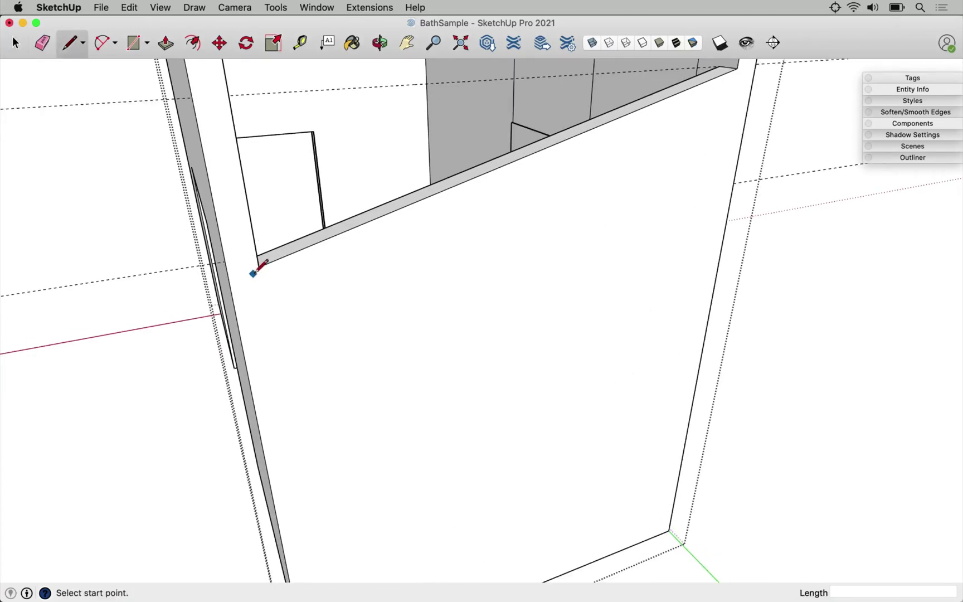
{"action": "left_click", "coordinate": [259, 266]}
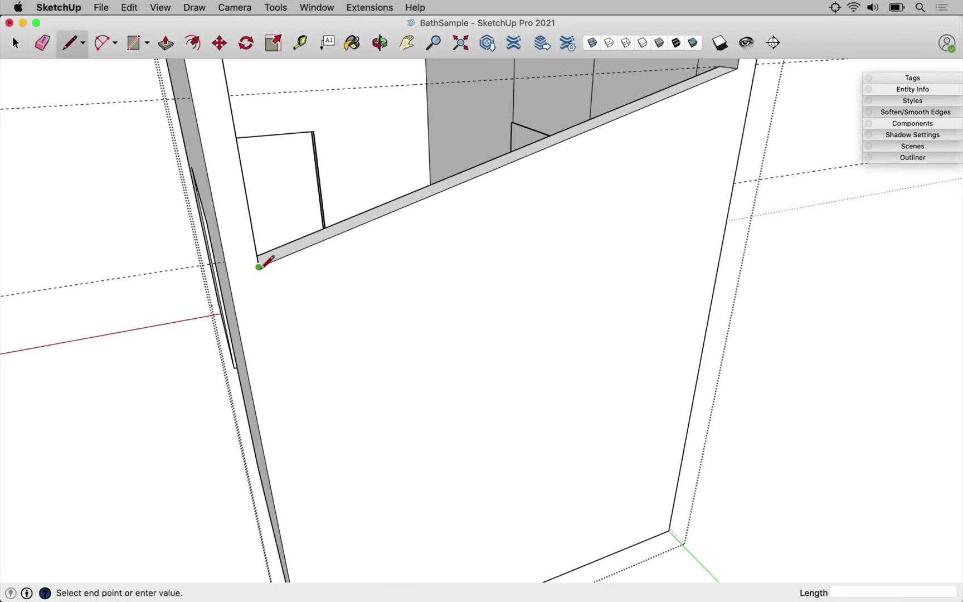
{"action": "left_click", "coordinate": [227, 272]}
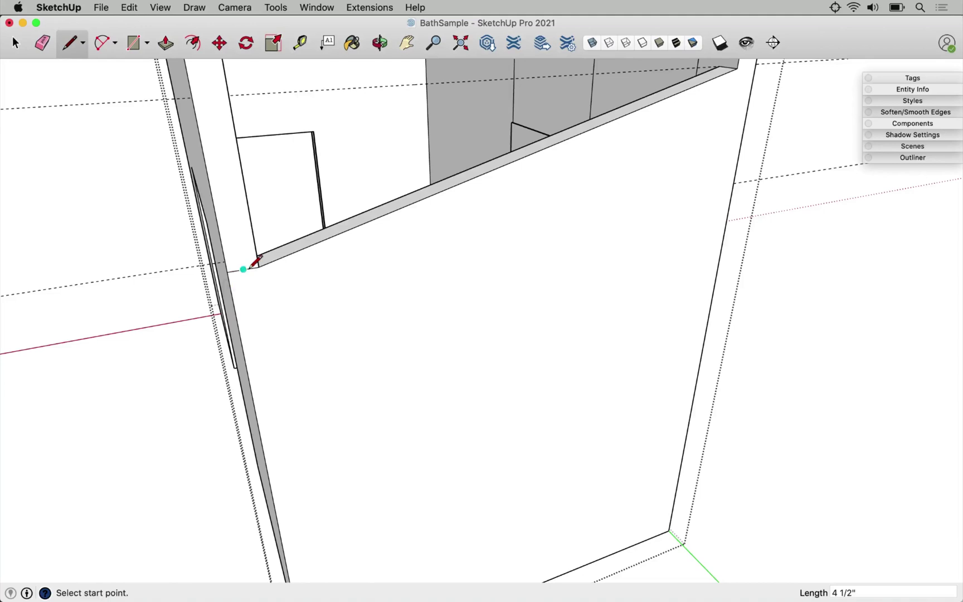
- Draw a sloped line from the back wall's top corner to the side wall's vertical edge
{"action": "scroll", "coordinate": [318, 359], "scroll_direction": "down", "scroll_amount": 2}
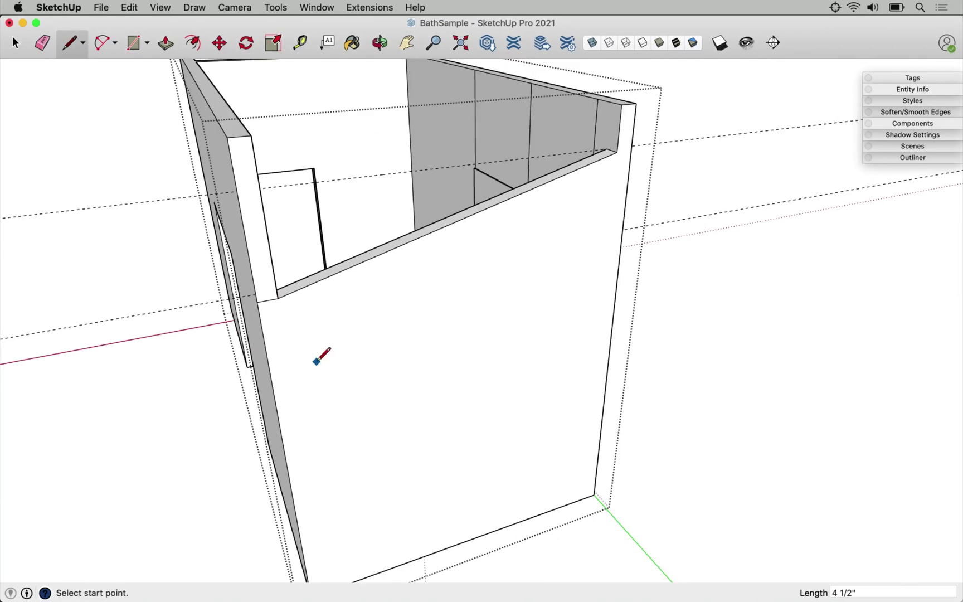
{"action": "left_click", "coordinate": [621, 150]}
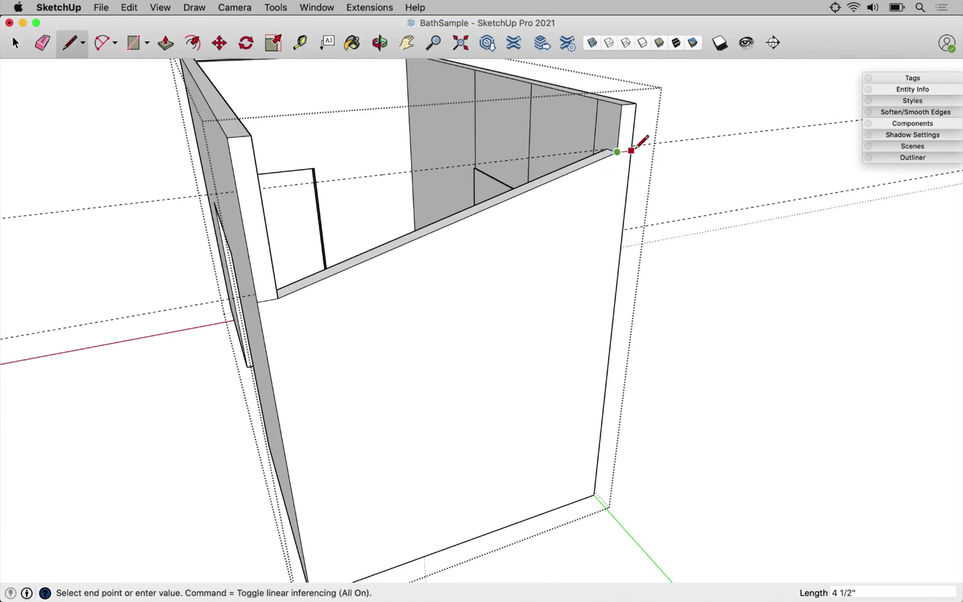
{"action": "scroll", "coordinate": [638, 146], "scroll_direction": "up", "scroll_amount": 5}
{"action": "scroll", "coordinate": [642, 142], "scroll_direction": "down", "scroll_amount": 5}
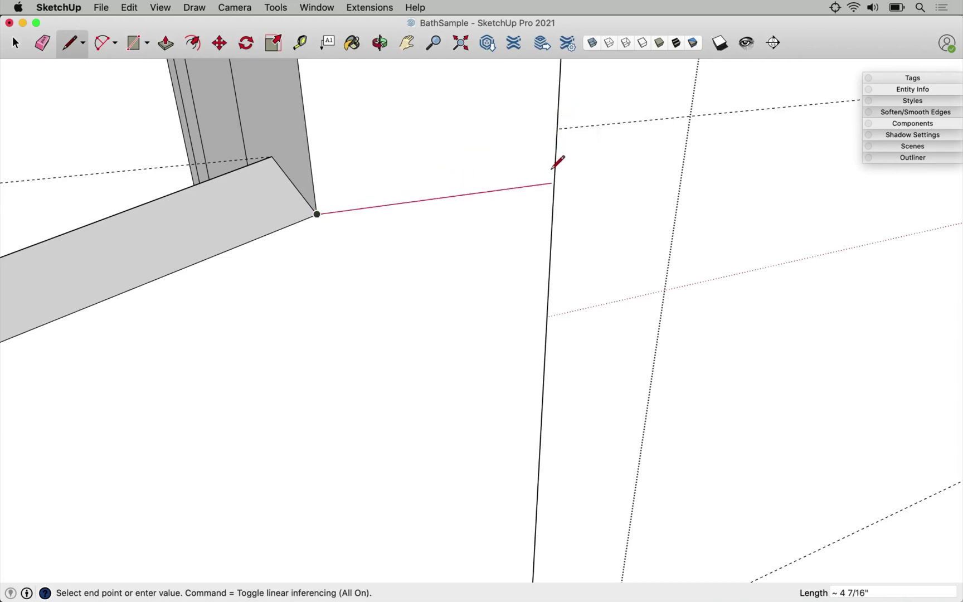
{"action": "left_click", "coordinate": [558, 119]}
{"action": "scroll", "coordinate": [449, 362], "scroll_direction": "down", "scroll_amount": 10}
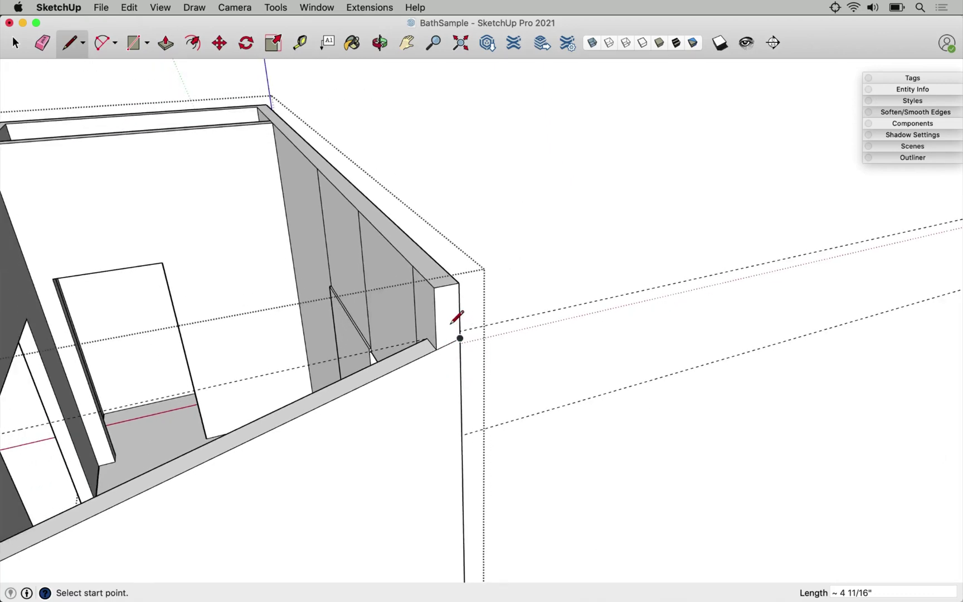
{"action": "scroll", "coordinate": [450, 324], "scroll_direction": "down", "scroll_amount": 2}
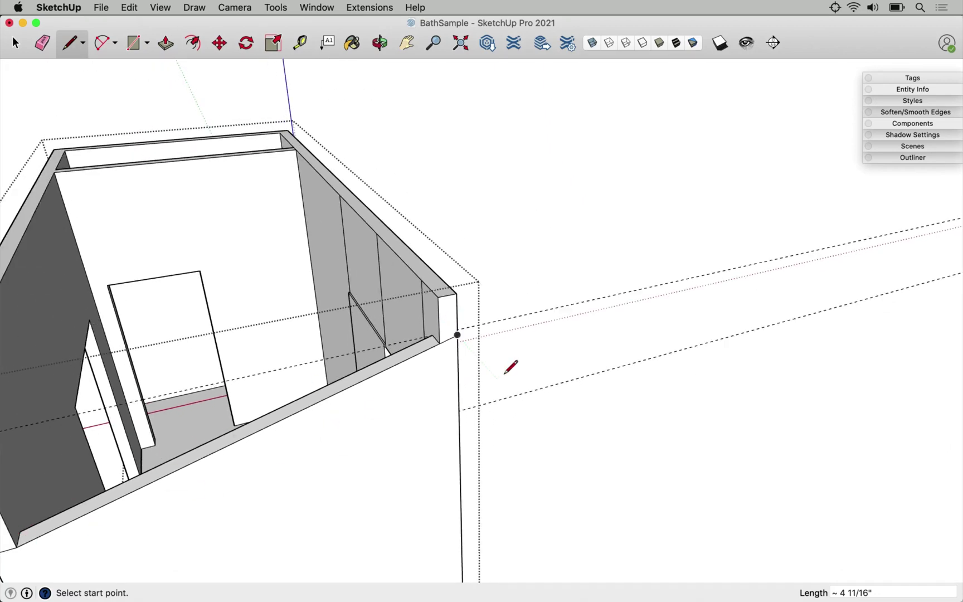
{"action": "scroll", "coordinate": [511, 366], "scroll_direction": "down", "scroll_amount": 3}
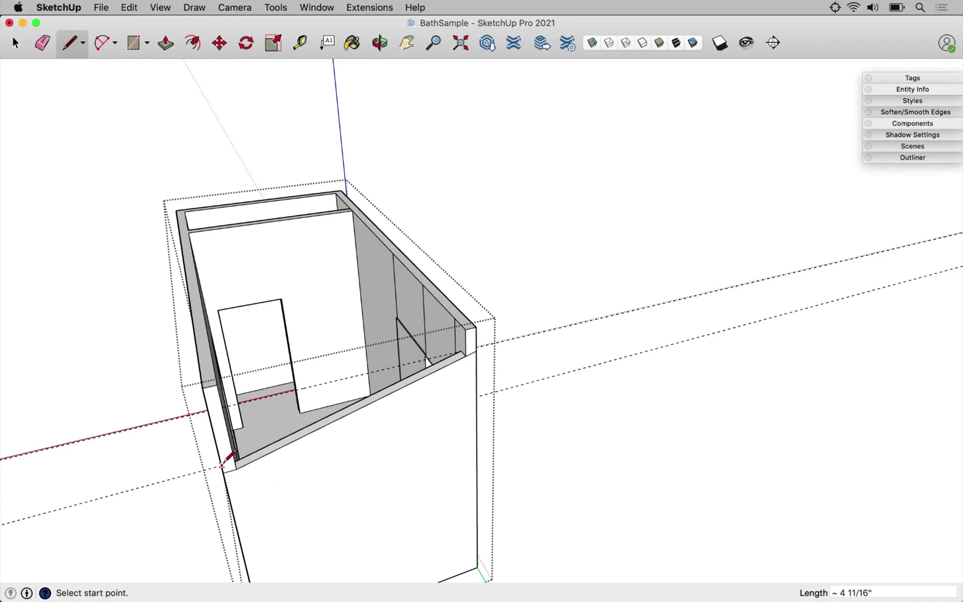
- Push the side wall's upper face in 3' 9" and push the corner end face away
{"action": "scroll", "coordinate": [229, 460], "scroll_direction": "up", "scroll_amount": 2}
{"action": "key", "text": "p"}
{"action": "left_click_drag", "start_coordinate": [230, 458], "coordinate": [163, 178]}
{"action": "scroll", "coordinate": [183, 167], "scroll_direction": "up", "scroll_amount": 3}
{"action": "scroll", "coordinate": [162, 178], "scroll_direction": "down", "scroll_amount": 5}
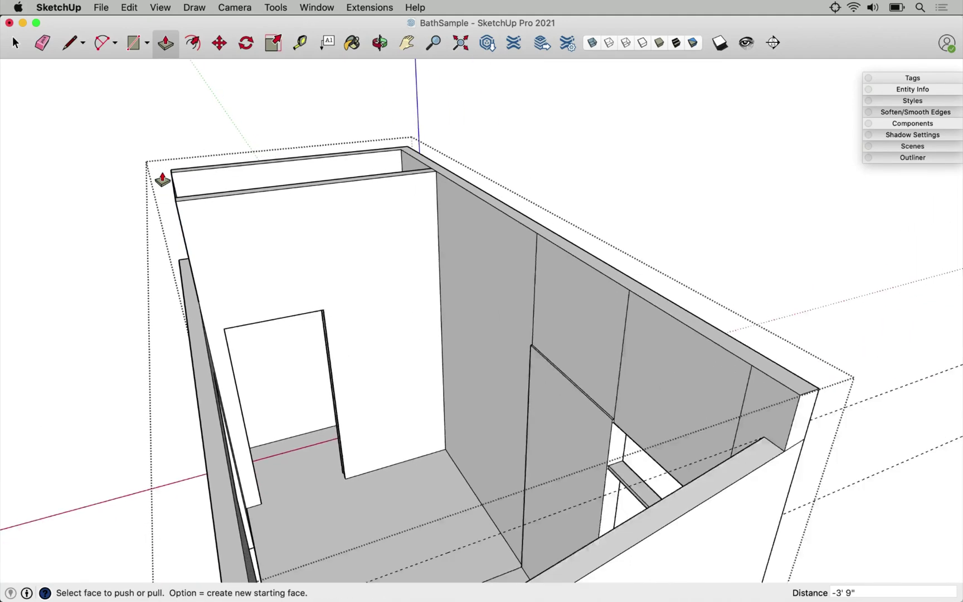
{"action": "key", "text": "space"}
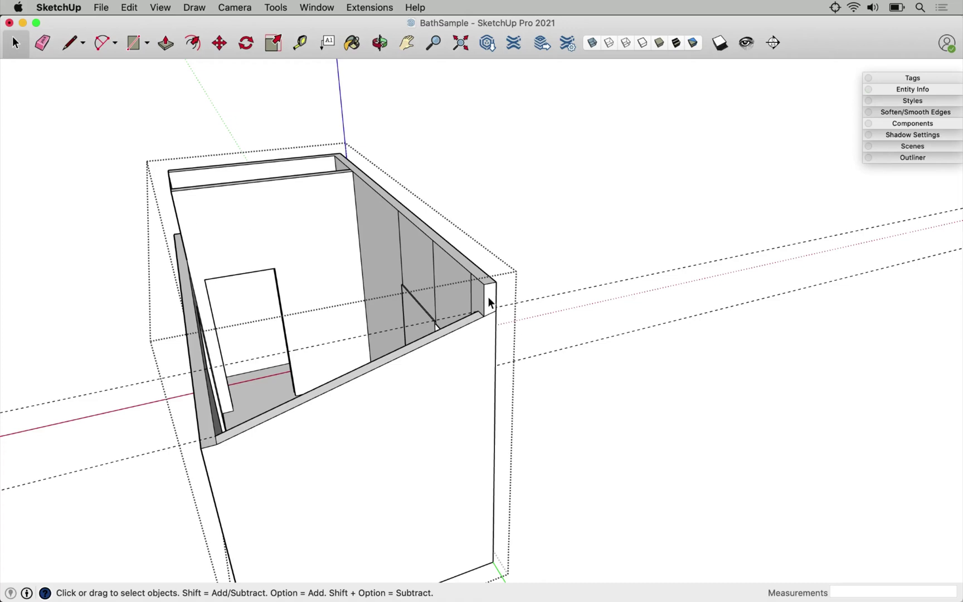
{"action": "key", "text": "p"}
{"action": "left_click_drag", "start_coordinate": [489, 303], "coordinate": [323, 156]}
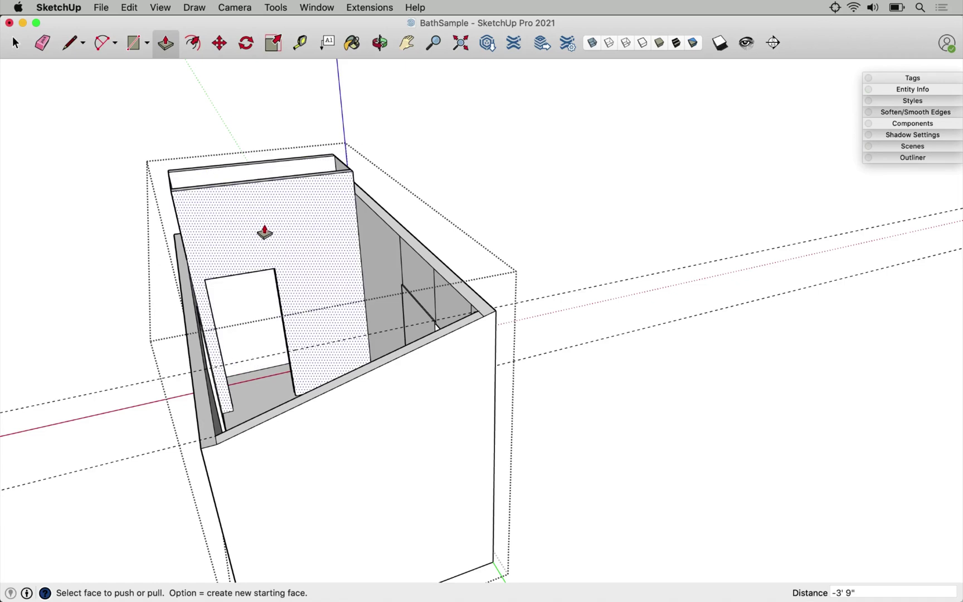
- Place a guide line across the room from the wall's top edge, 13' 4" out
{"action": "key", "text": "space"}
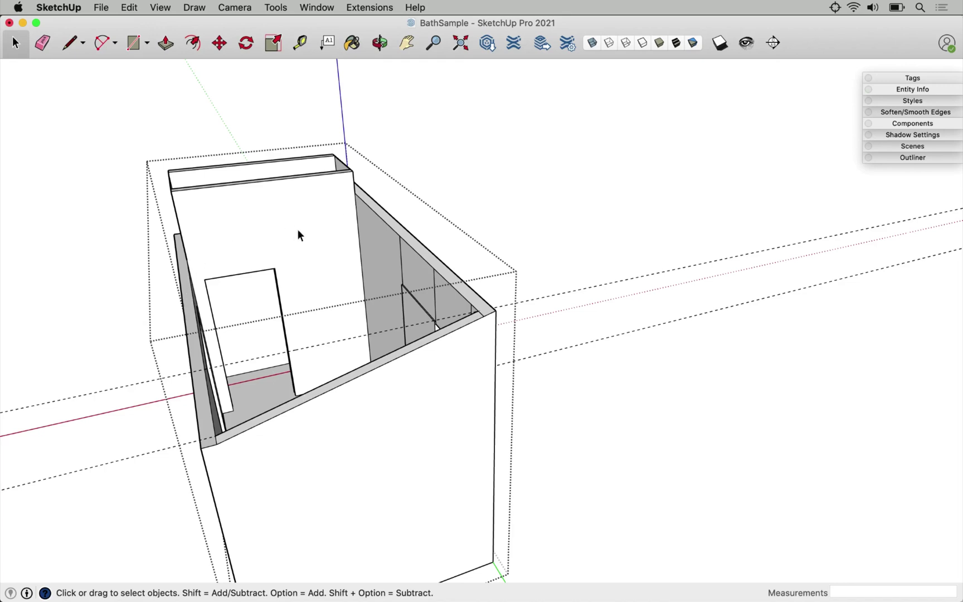
{"action": "key", "text": "t"}
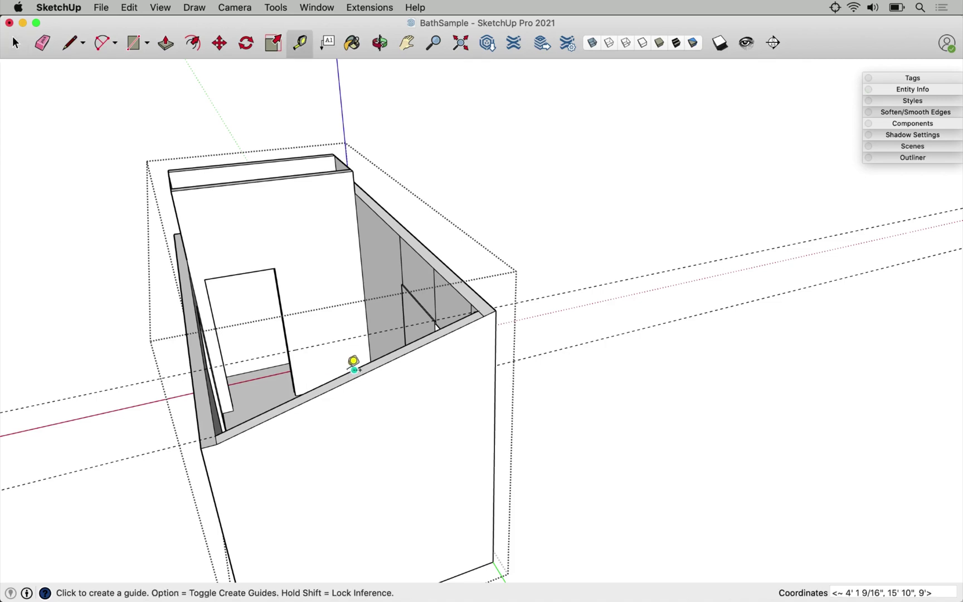
{"action": "left_click", "coordinate": [361, 364]}
{"action": "scroll", "coordinate": [314, 359], "scroll_direction": "up", "scroll_amount": 2}
{"action": "scroll", "coordinate": [319, 367], "scroll_direction": "up", "scroll_amount": 2}
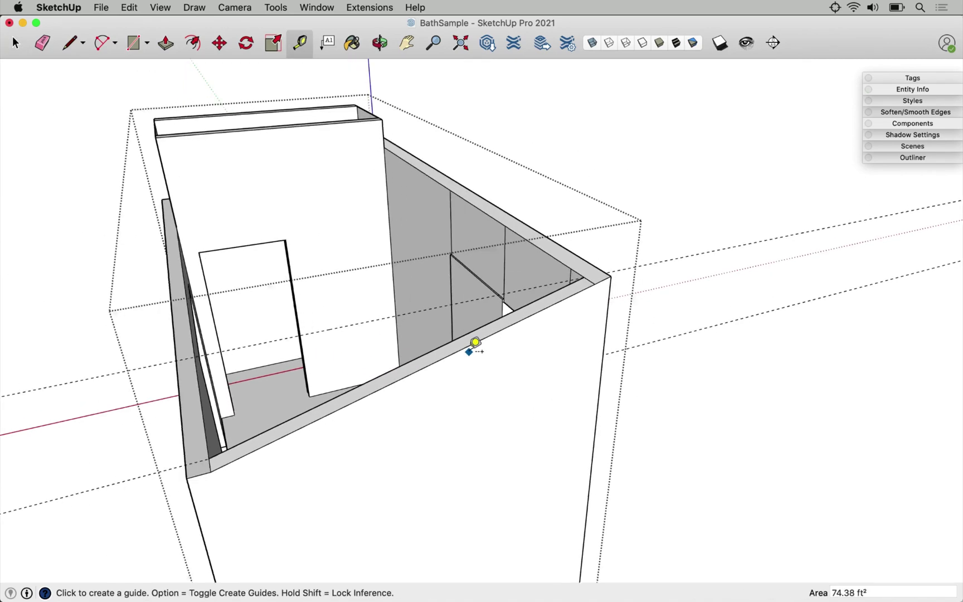
{"action": "middle_click_drag", "start_coordinate": [475, 342], "coordinate": [539, 359]}
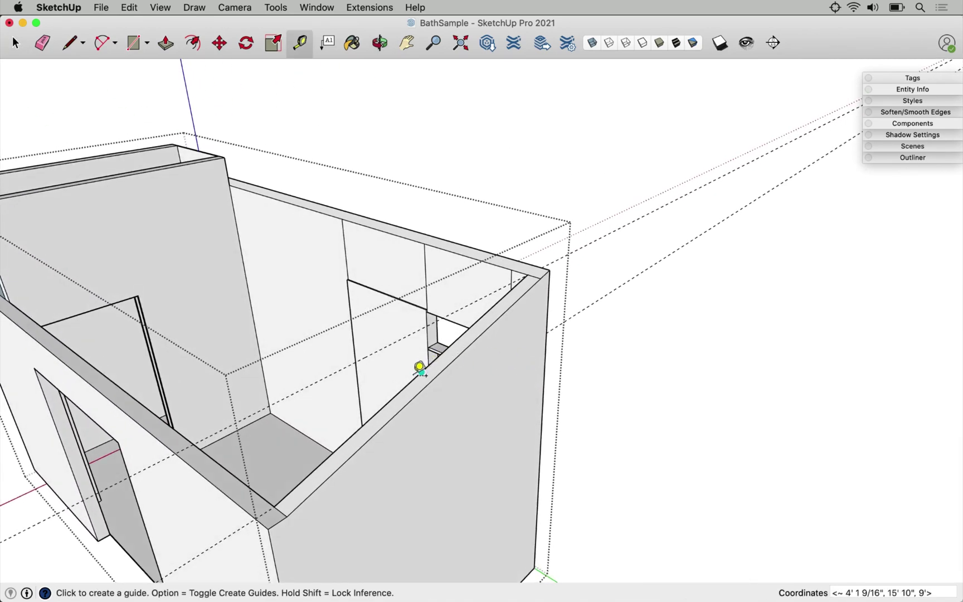
{"action": "left_click", "coordinate": [402, 381]}
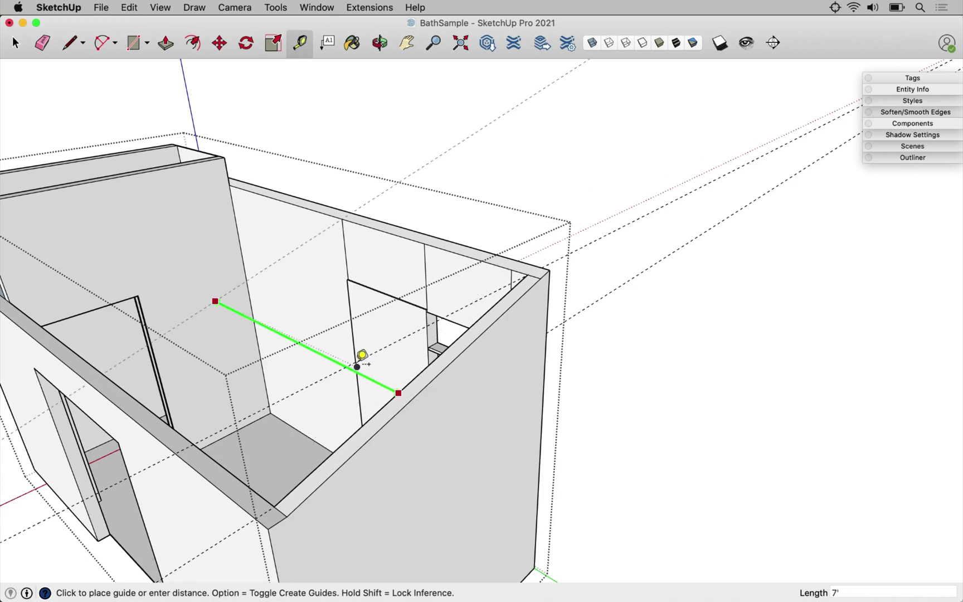
{"action": "left_click", "coordinate": [234, 176]}
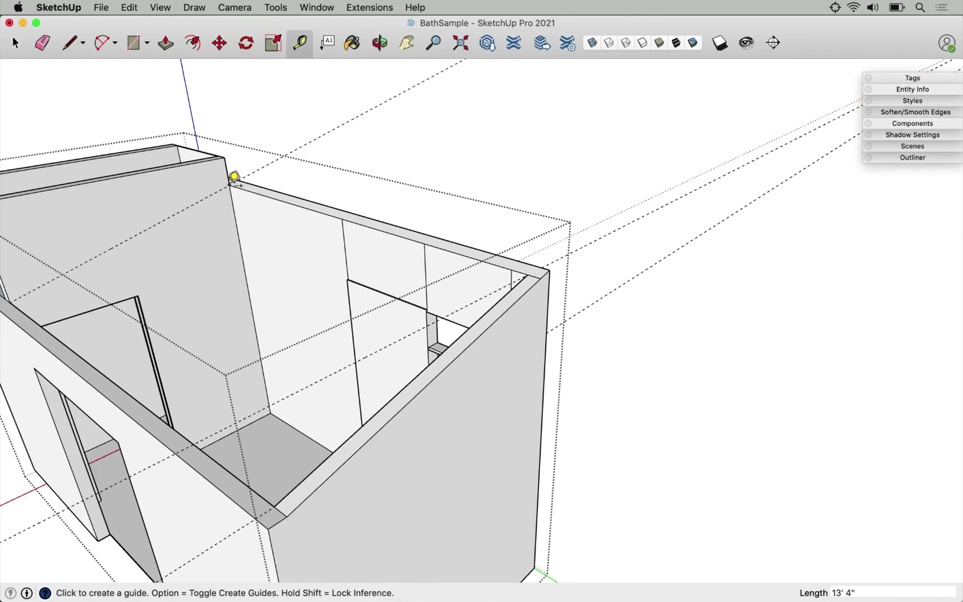
{"action": "scroll", "coordinate": [271, 185], "scroll_direction": "down", "scroll_amount": 2}
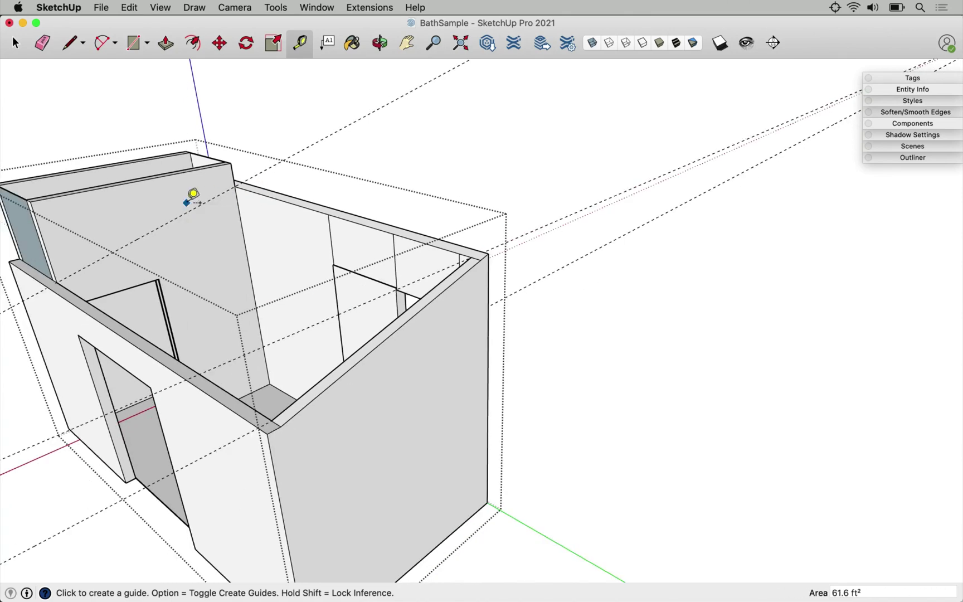
{"action": "scroll", "coordinate": [190, 199], "scroll_direction": "up", "scroll_amount": 1}
- Draw a sloped line from the tall wall's corner down to the opposite corner
{"action": "key", "text": "l"}
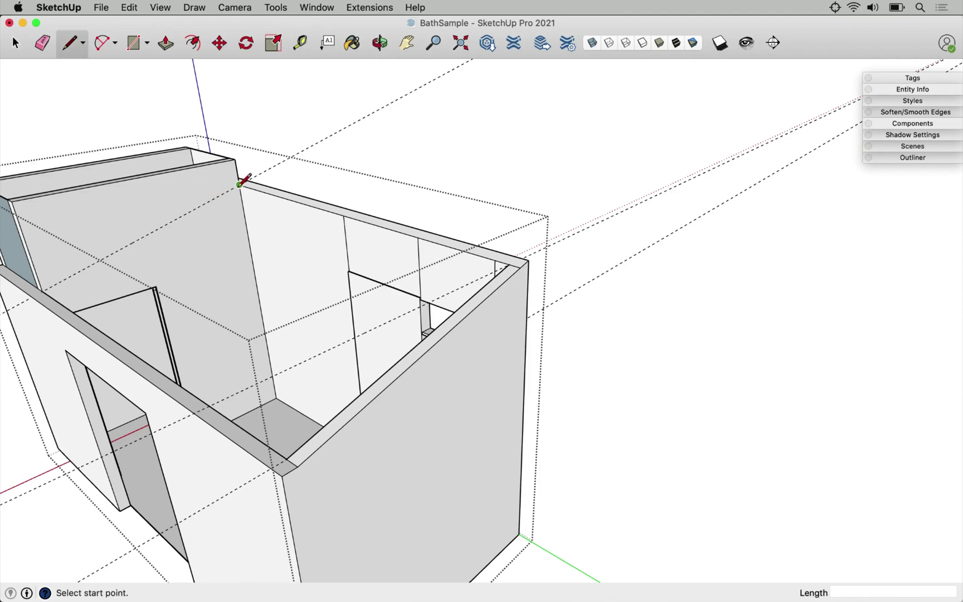
{"action": "left_click", "coordinate": [240, 183]}
{"action": "scroll", "coordinate": [240, 184], "scroll_direction": "down", "scroll_amount": 2}
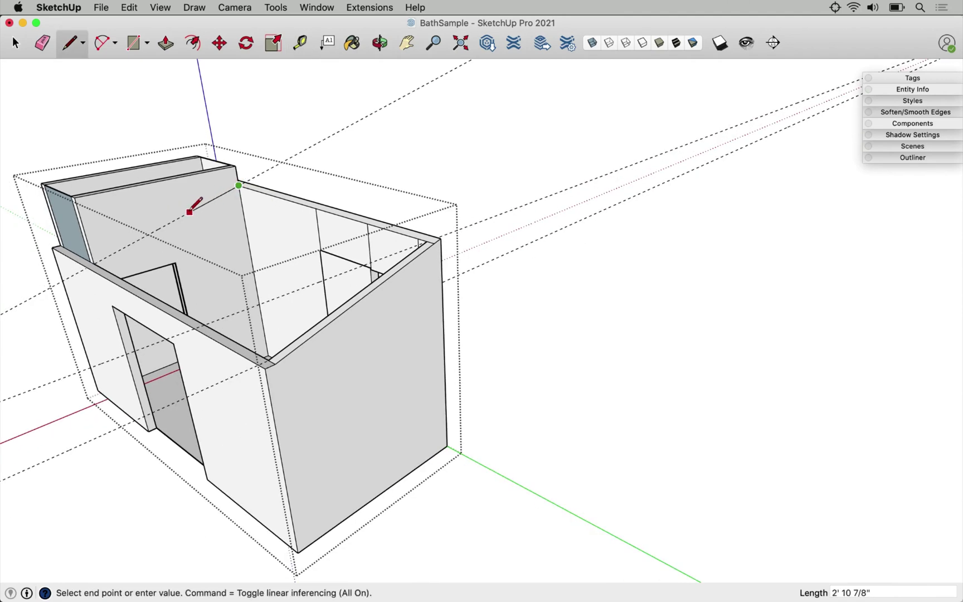
{"action": "scroll", "coordinate": [101, 258], "scroll_direction": "up", "scroll_amount": 5}
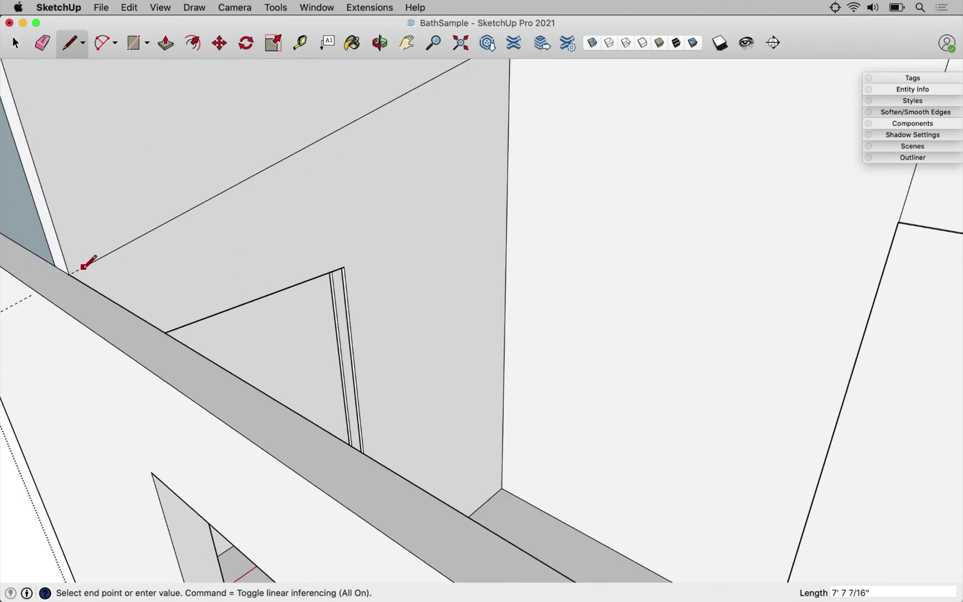
{"action": "left_click", "coordinate": [81, 268]}
{"action": "scroll", "coordinate": [213, 306], "scroll_direction": "down", "scroll_amount": 5}
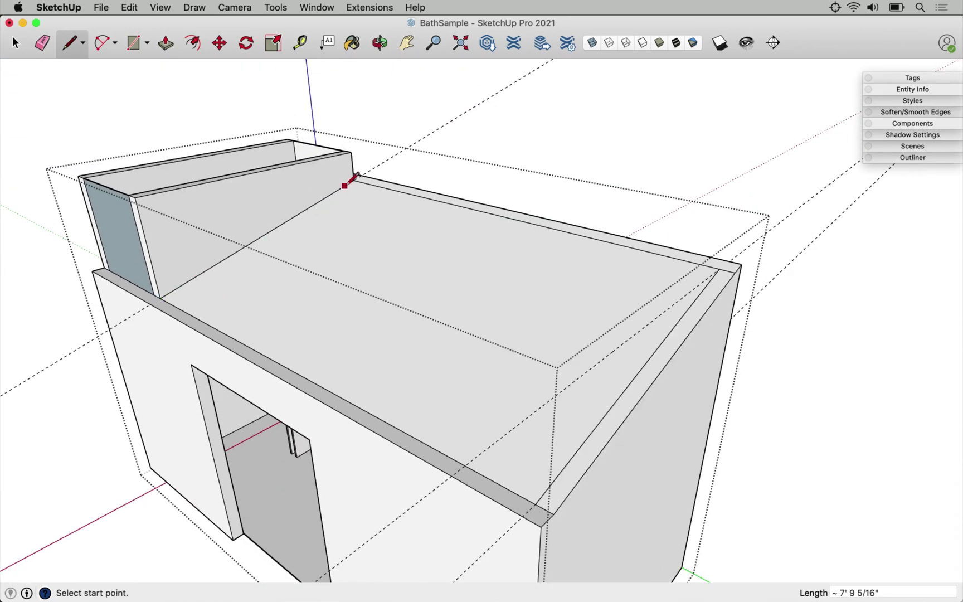
{"action": "key", "text": "space"}
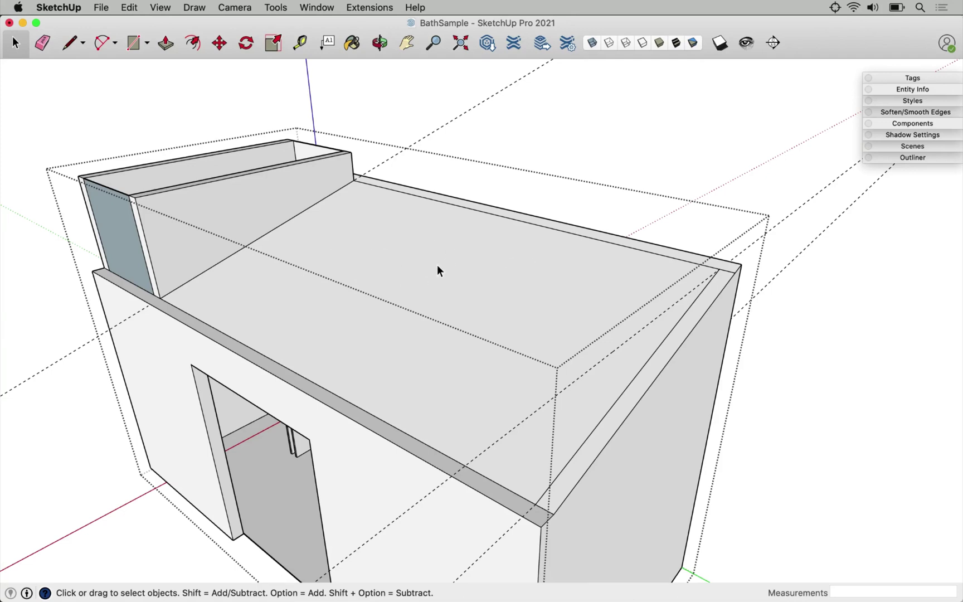
- Delete the roof face and push the door wall's upper triangle in 4 1/2"
{"action": "left_click", "coordinate": [445, 242]}
{"action": "key", "text": "Delete"}
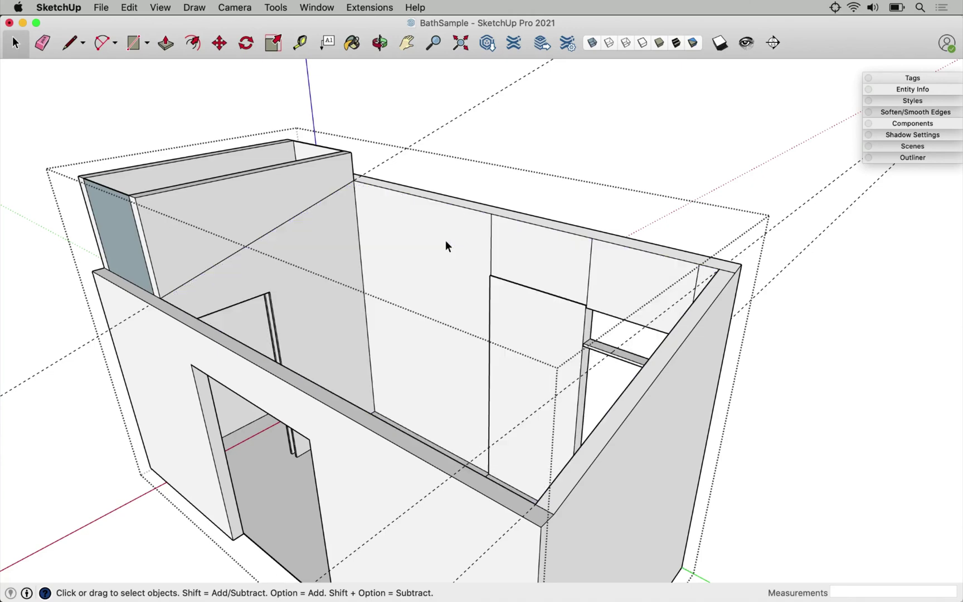
{"action": "scroll", "coordinate": [336, 222], "scroll_direction": "up", "scroll_amount": 3}
{"action": "middle_click_drag", "start_coordinate": [345, 277], "coordinate": [308, 418]}
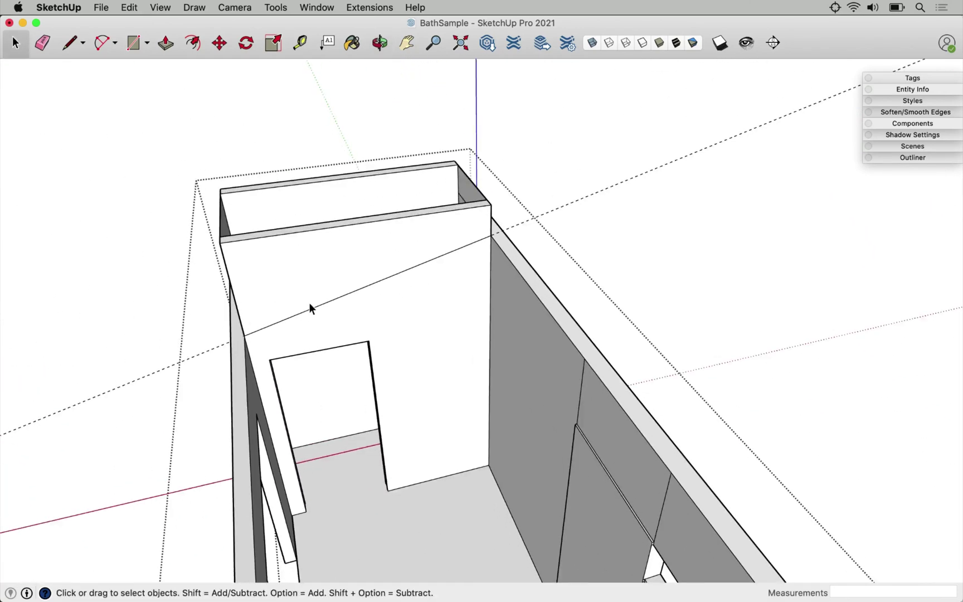
{"action": "scroll", "coordinate": [309, 301], "scroll_direction": "up", "scroll_amount": 2}
{"action": "key", "text": "p"}
{"action": "left_click_drag", "start_coordinate": [289, 286], "coordinate": [288, 257]}
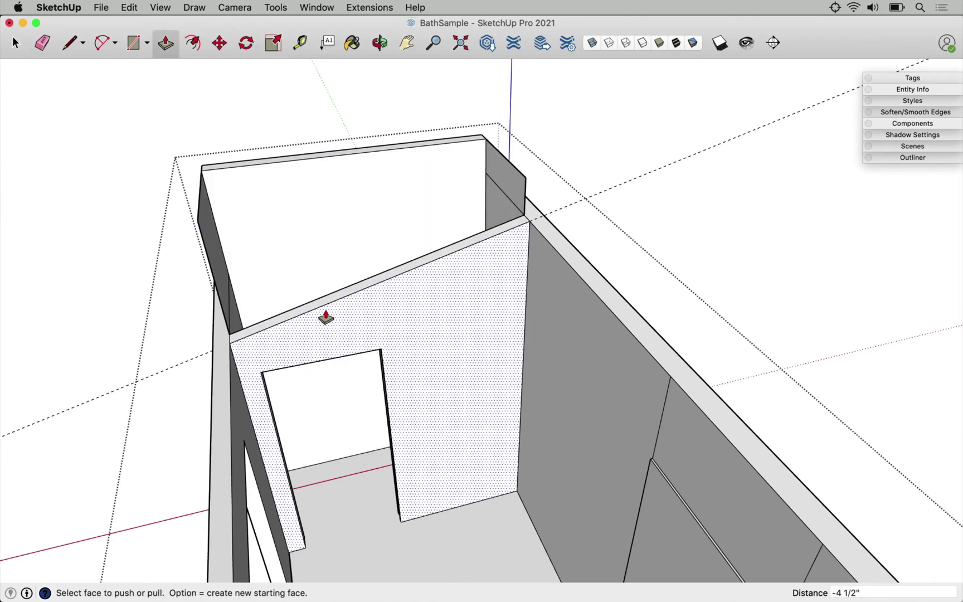
- Place a guide 3' above the door wall's top edge
{"action": "key", "text": "t"}
{"action": "left_click", "coordinate": [329, 293]}
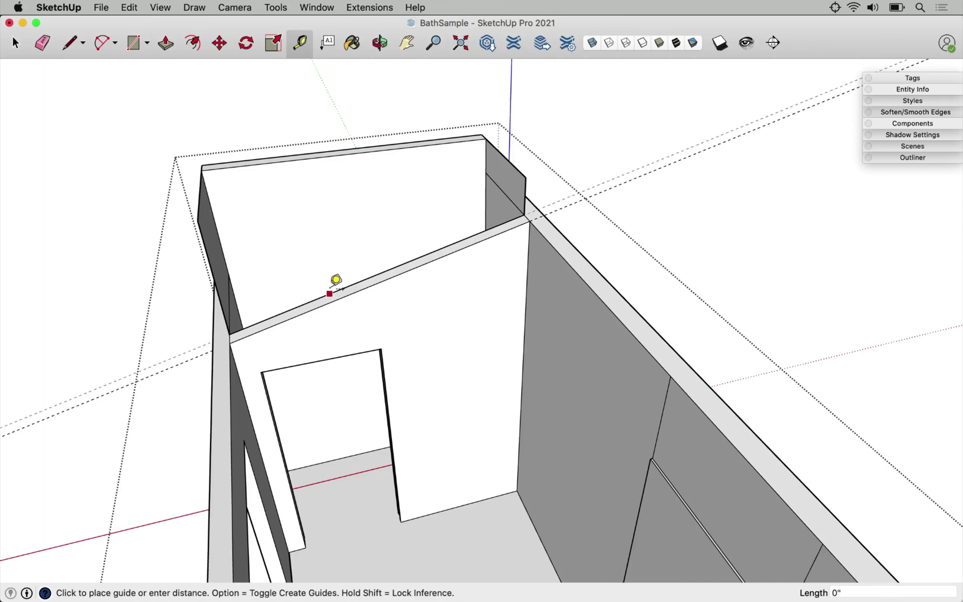
{"action": "type", "text": "3'"}
{"action": "key", "text": "Return"}
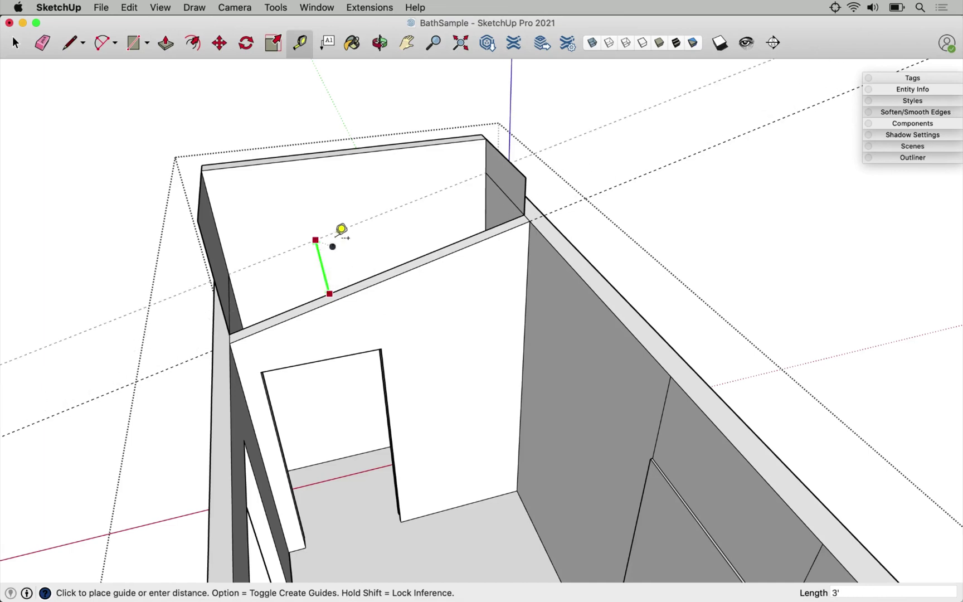
{"action": "scroll", "coordinate": [343, 215], "scroll_direction": "up", "scroll_amount": 2}
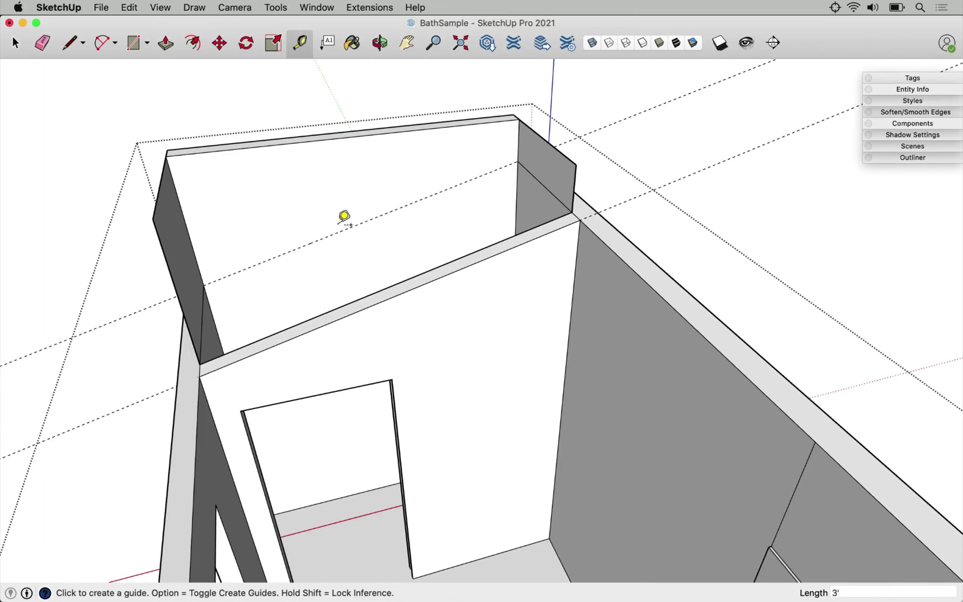
- Draw a slope line from the wall corner to the opposite wall endpoint
{"action": "key", "text": "l"}
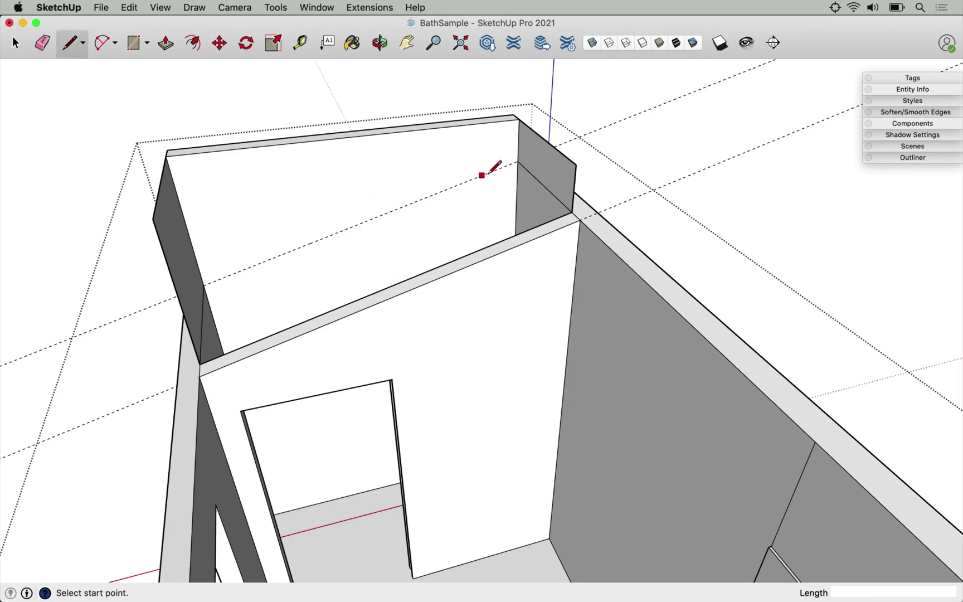
{"action": "scroll", "coordinate": [519, 161], "scroll_direction": "up", "scroll_amount": 5}
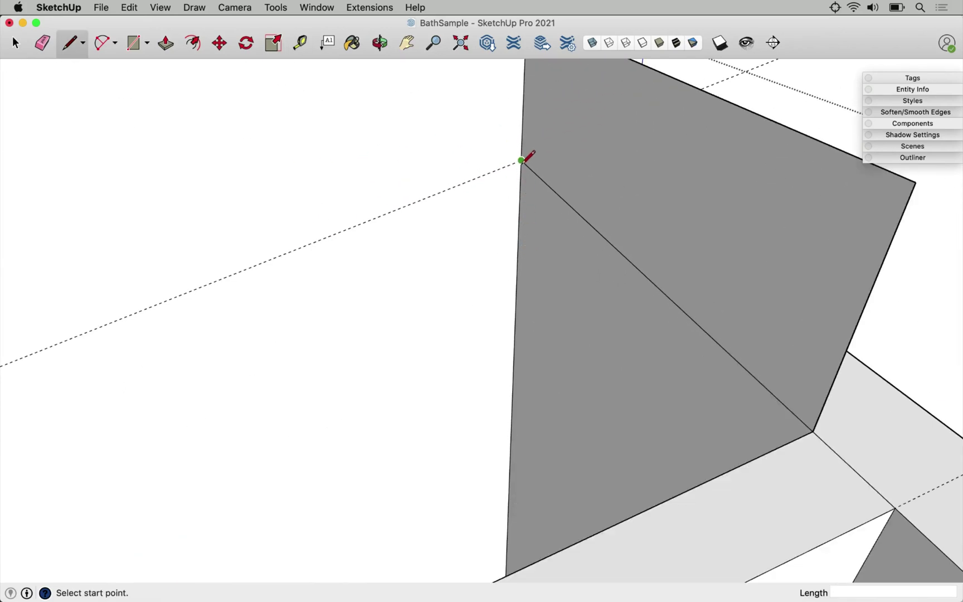
{"action": "left_click", "coordinate": [521, 161]}
{"action": "scroll", "coordinate": [521, 161], "scroll_direction": "down", "scroll_amount": 5}
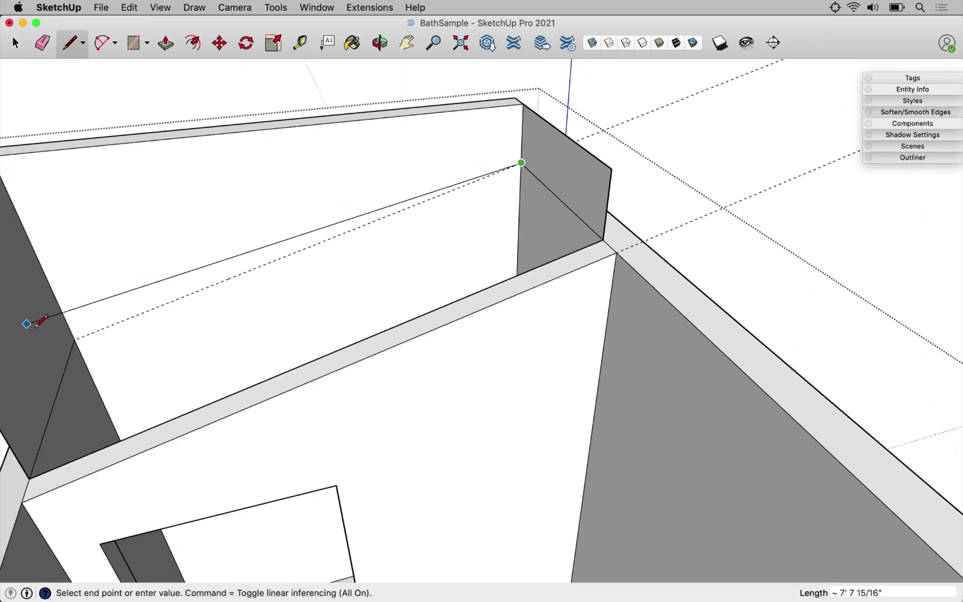
{"action": "left_click", "coordinate": [76, 338]}
- Delete the new face above the line and push the upper wall piece away
{"action": "key", "text": "space"}
{"action": "left_click", "coordinate": [285, 322]}
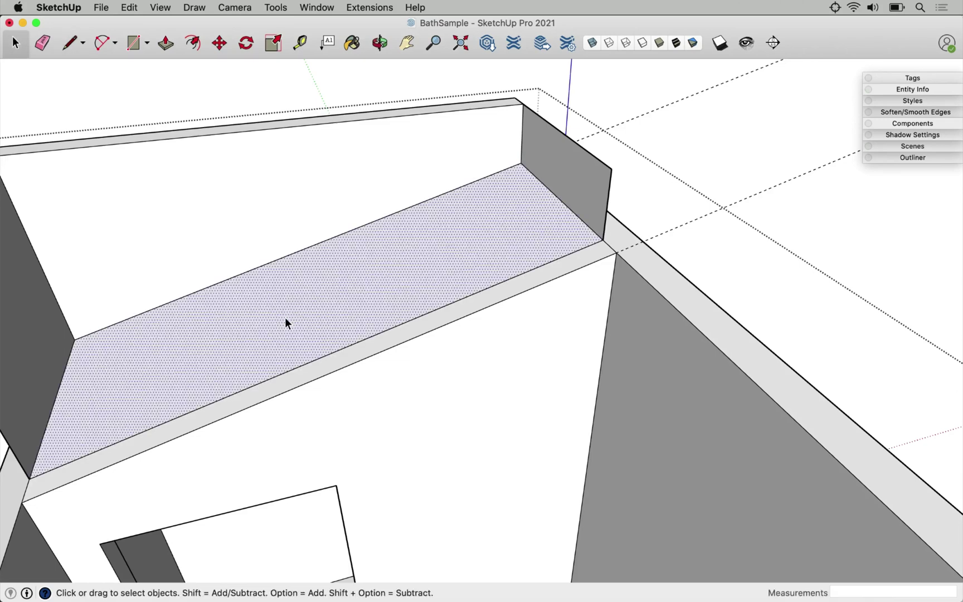
{"action": "key", "text": "Delete"}
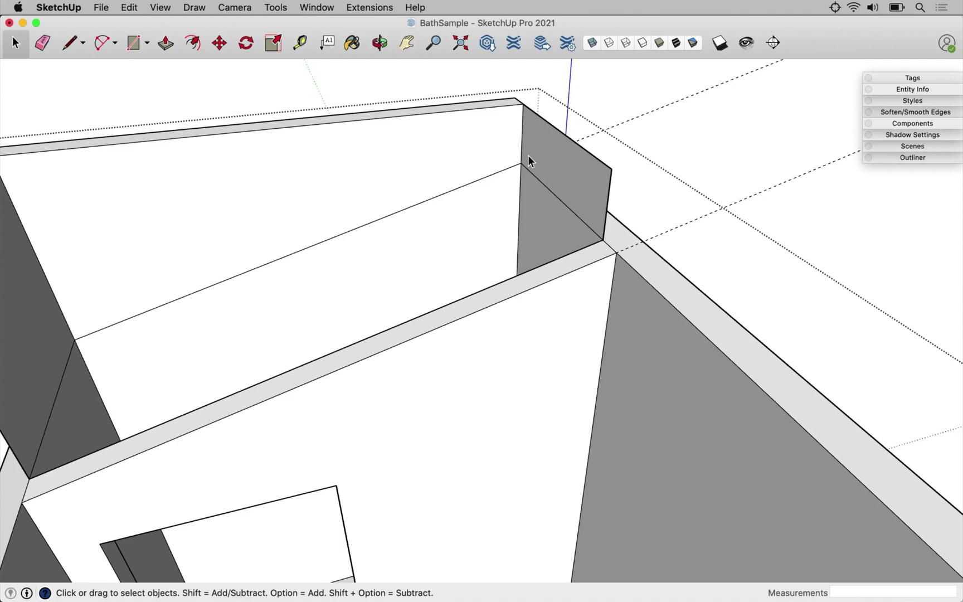
{"action": "middle_click_drag", "start_coordinate": [529, 160], "coordinate": [423, 187]}
{"action": "key", "text": "p"}
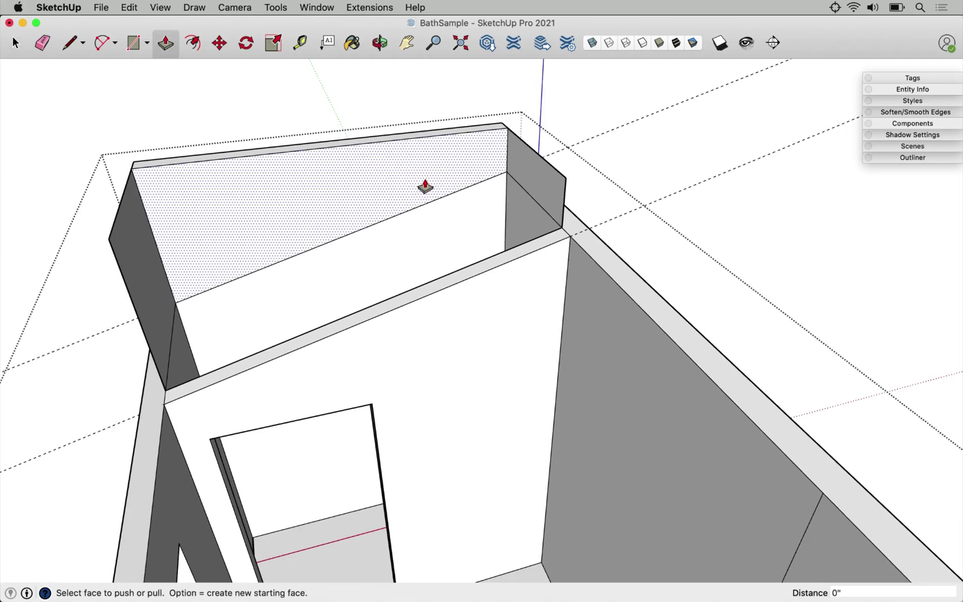
{"action": "left_click", "coordinate": [372, 191]}
{"action": "left_click", "coordinate": [372, 170]}
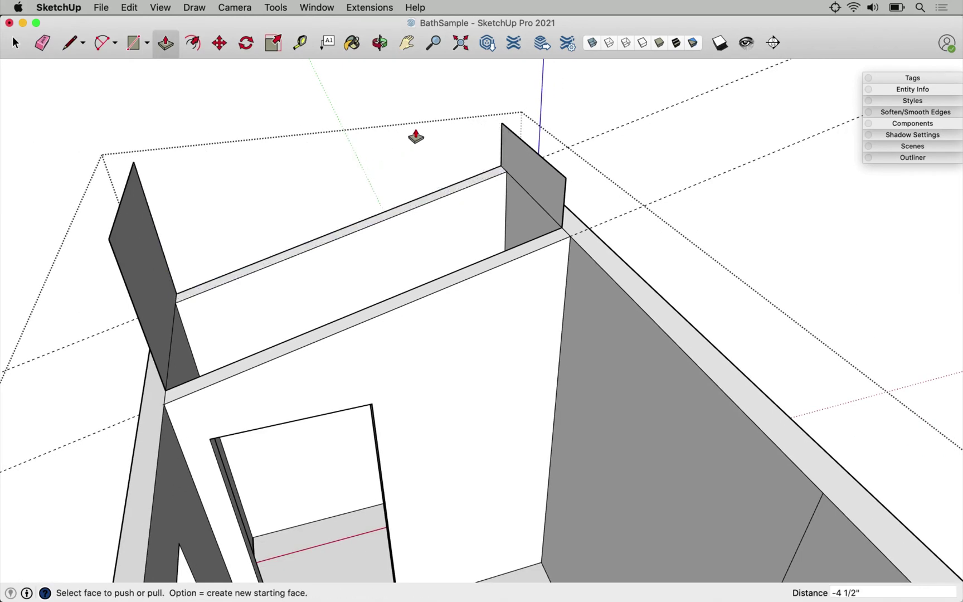
{"action": "scroll", "coordinate": [409, 134], "scroll_direction": "down", "scroll_amount": 2}
{"action": "scroll", "coordinate": [408, 134], "scroll_direction": "up", "scroll_amount": 2}
{"action": "middle_click_drag", "start_coordinate": [451, 275], "coordinate": [269, 273]}
- Erase the tall leftover wall panel, the dark corner panel and two stray vertical edges
{"action": "key", "text": "e"}
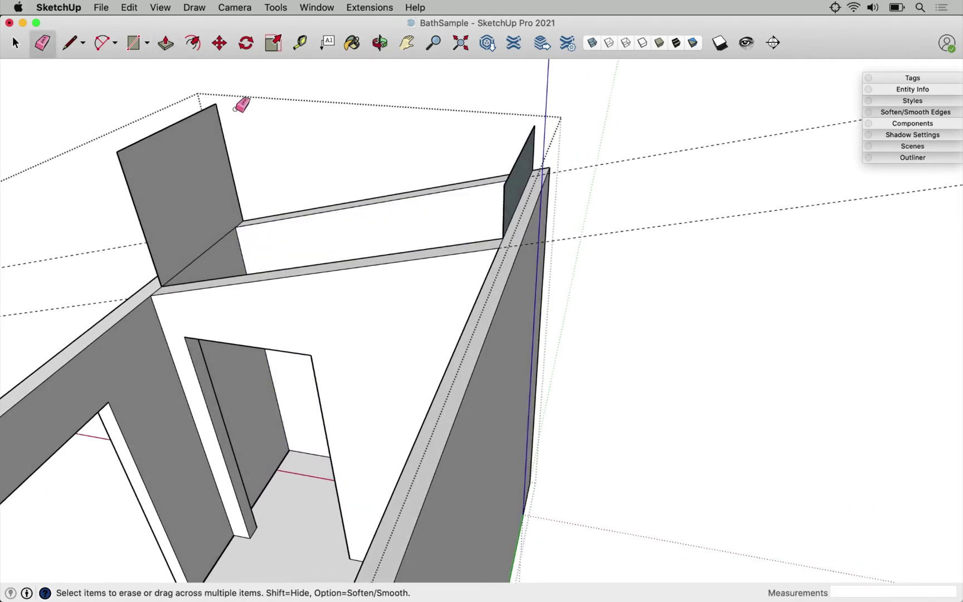
{"action": "left_click_drag", "start_coordinate": [224, 99], "coordinate": [210, 101]}
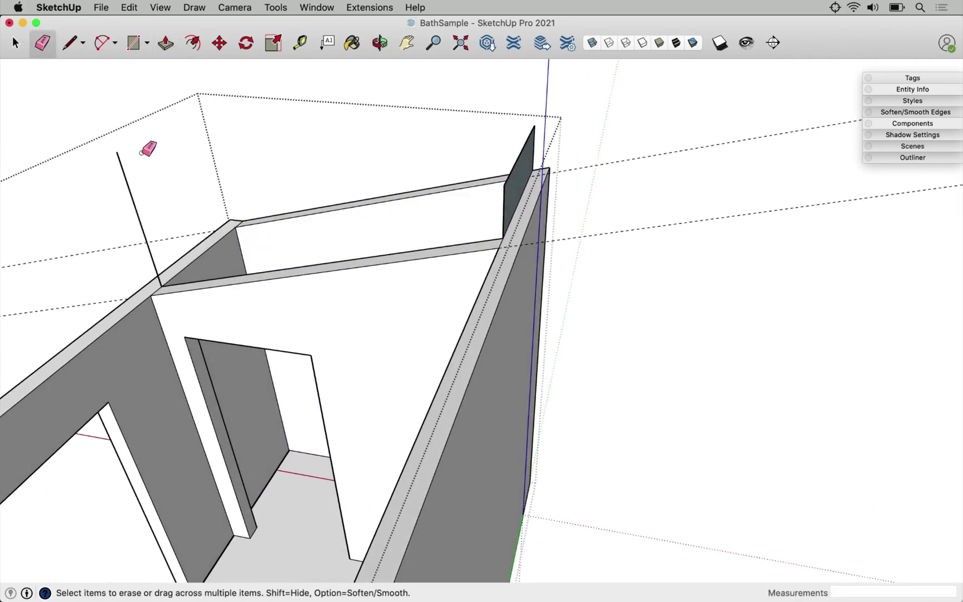
{"action": "left_click", "coordinate": [119, 154]}
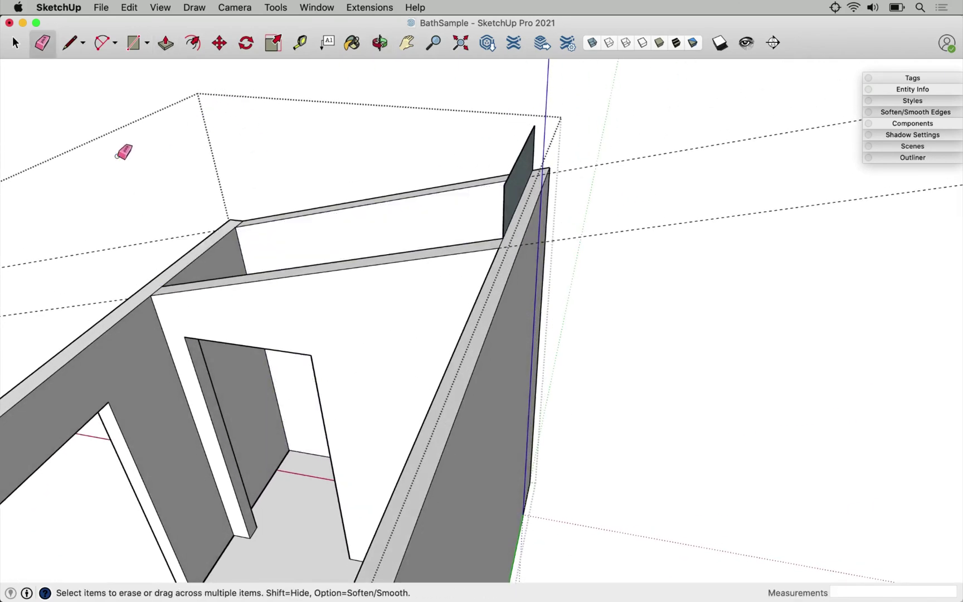
{"action": "left_click", "coordinate": [536, 125]}
{"action": "left_click", "coordinate": [503, 196]}
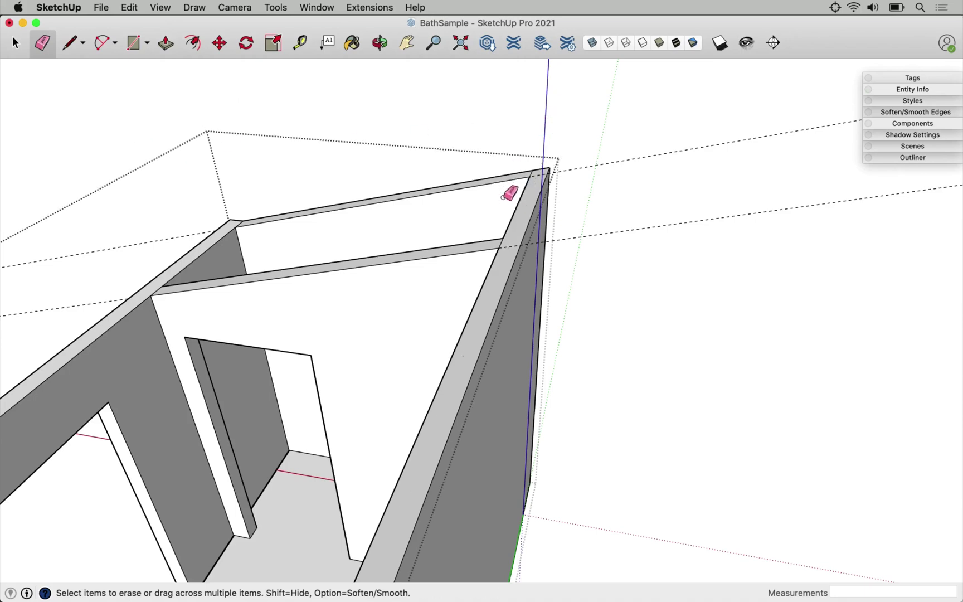
{"action": "scroll", "coordinate": [503, 192], "scroll_direction": "down", "scroll_amount": 5}
{"action": "key", "text": "space"}
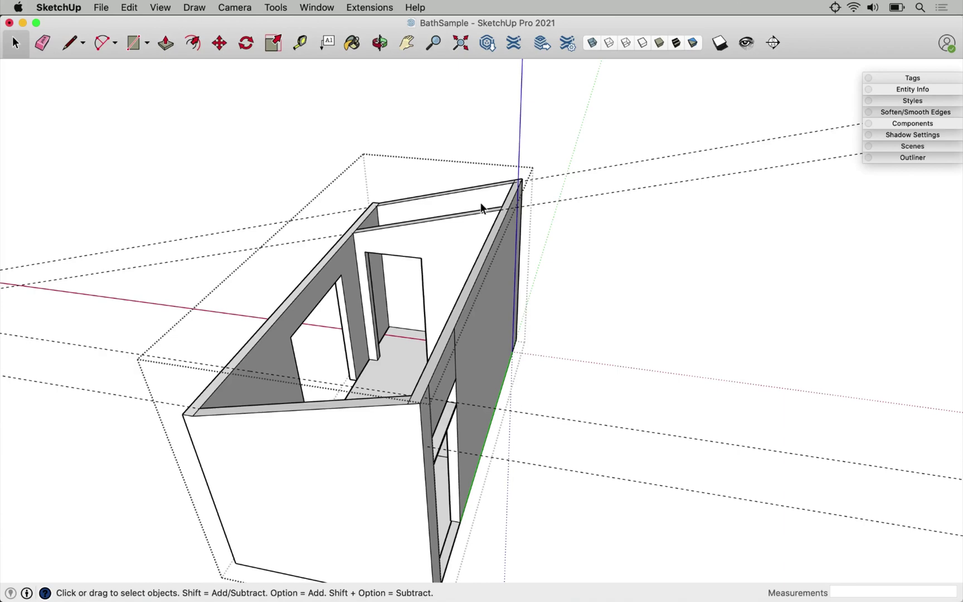
{"action": "scroll", "coordinate": [374, 339], "scroll_direction": "up", "scroll_amount": 2}
- Turn on hidden geometry and erase the dashed hidden edge on the back wall
{"action": "middle_click_drag", "start_coordinate": [405, 380], "coordinate": [443, 370]}
{"action": "mouse_move", "coordinate": [346, 351]}
{"action": "middle_mouse_down"}
{"action": "mouse_move", "coordinate": [490, 328]}
{"action": "mouse_move", "coordinate": [630, 346]}
{"action": "middle_mouse_up"}
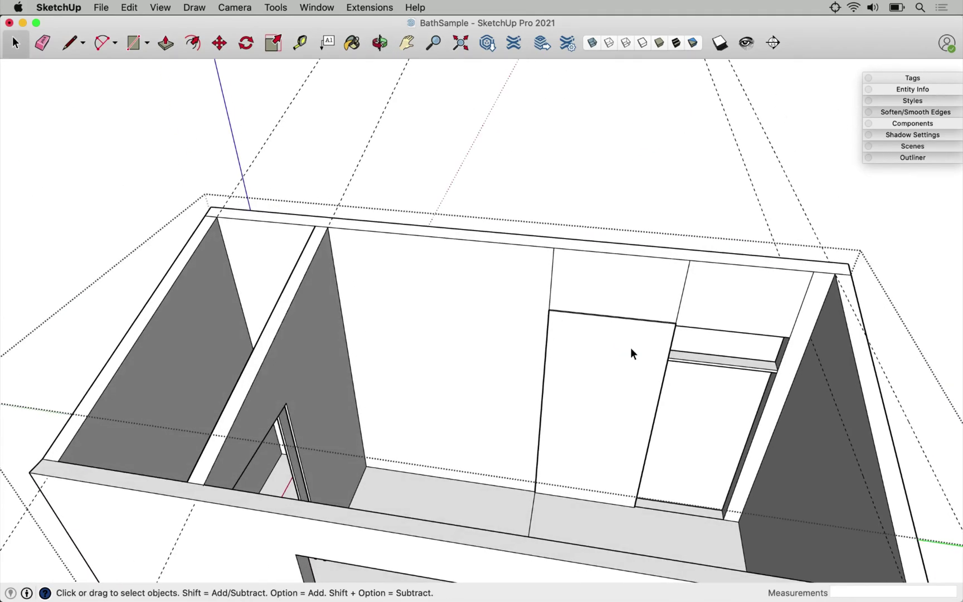
{"action": "key", "text": "e"}
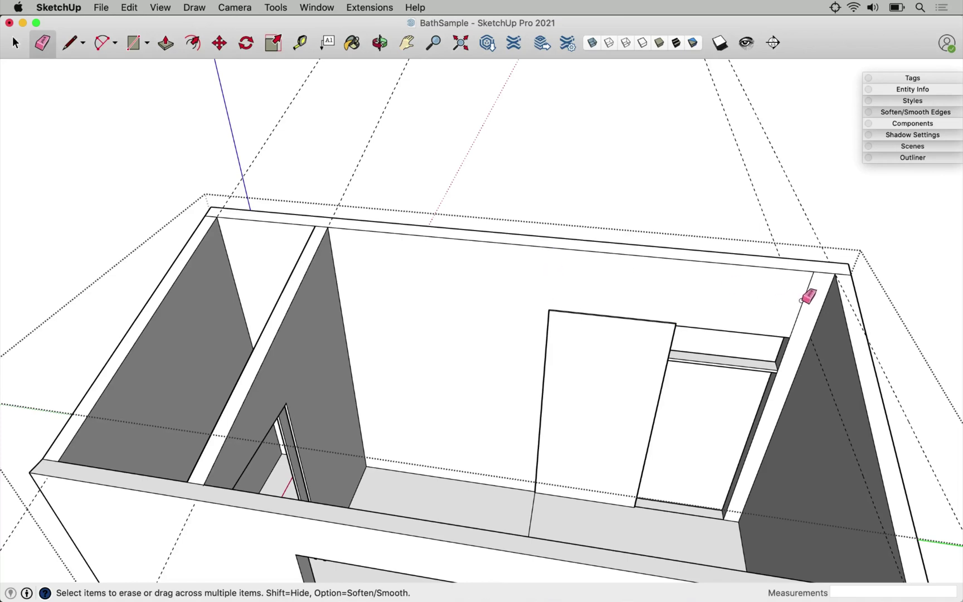
{"action": "key", "text": "alt+h"}
{"action": "scroll", "coordinate": [720, 292], "scroll_direction": "up", "scroll_amount": 3}
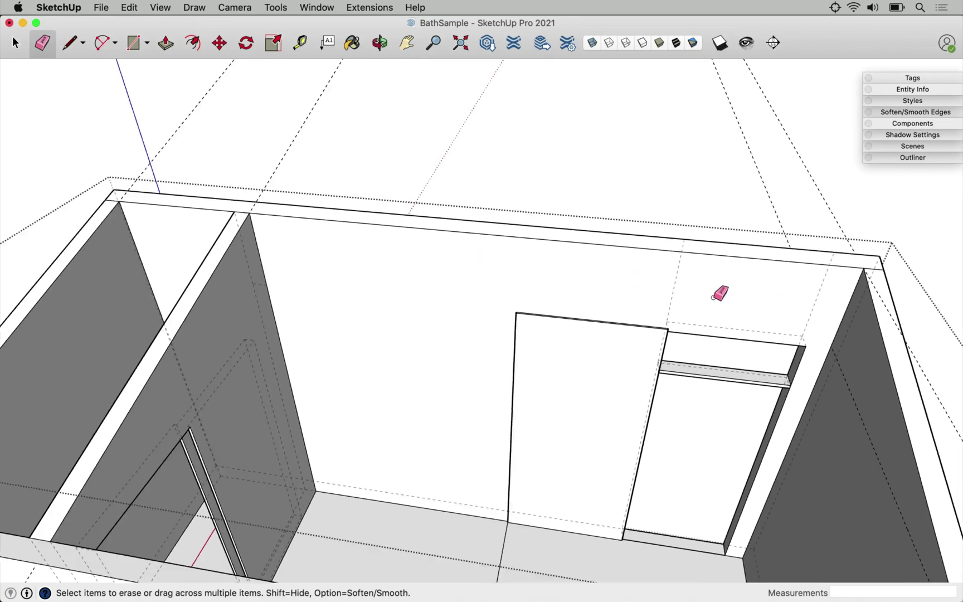
{"action": "left_click", "coordinate": [834, 302]}
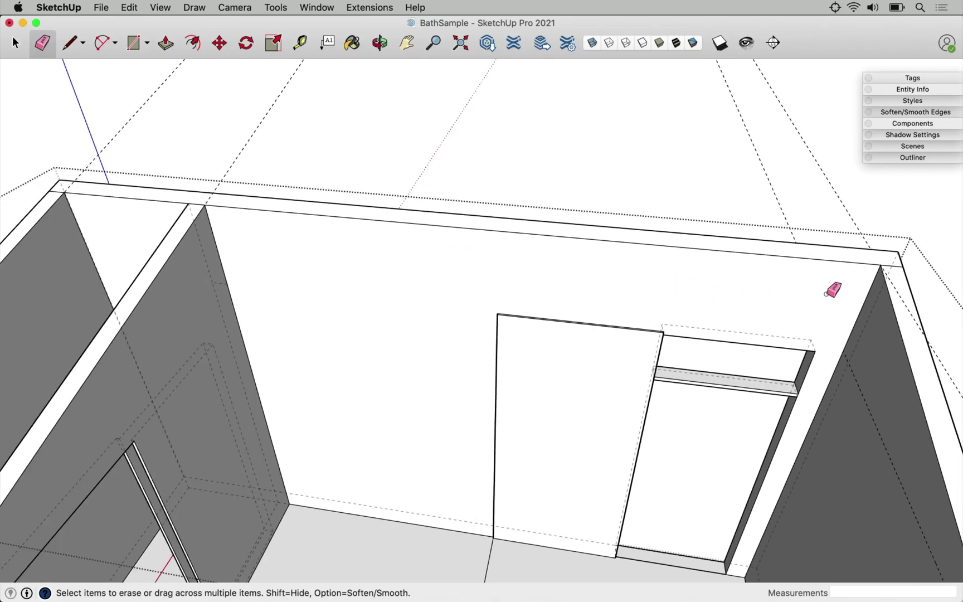
{"action": "scroll", "coordinate": [607, 278], "scroll_direction": "down", "scroll_amount": 6}
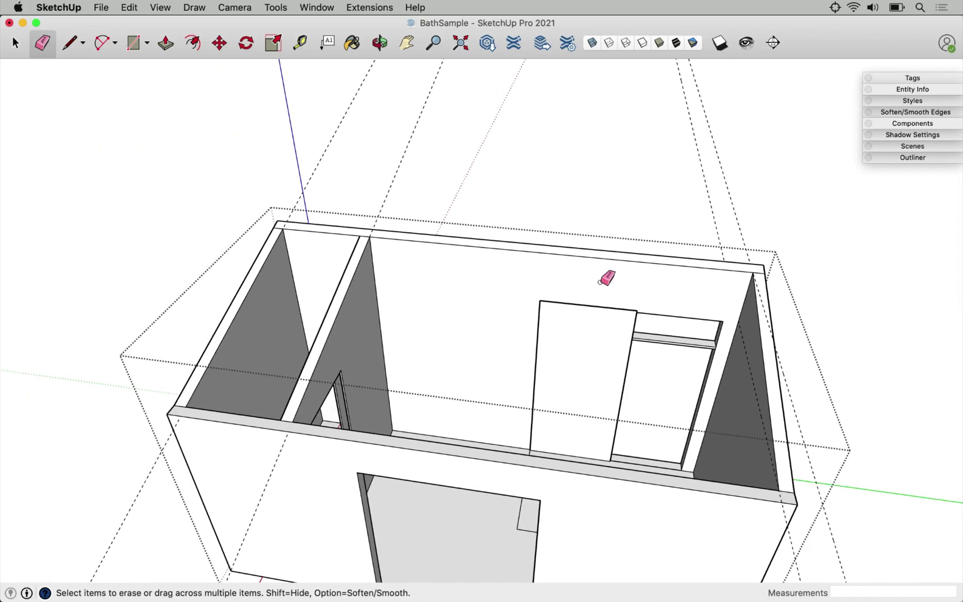
{"action": "scroll", "coordinate": [276, 216], "scroll_direction": "up", "scroll_amount": 4}
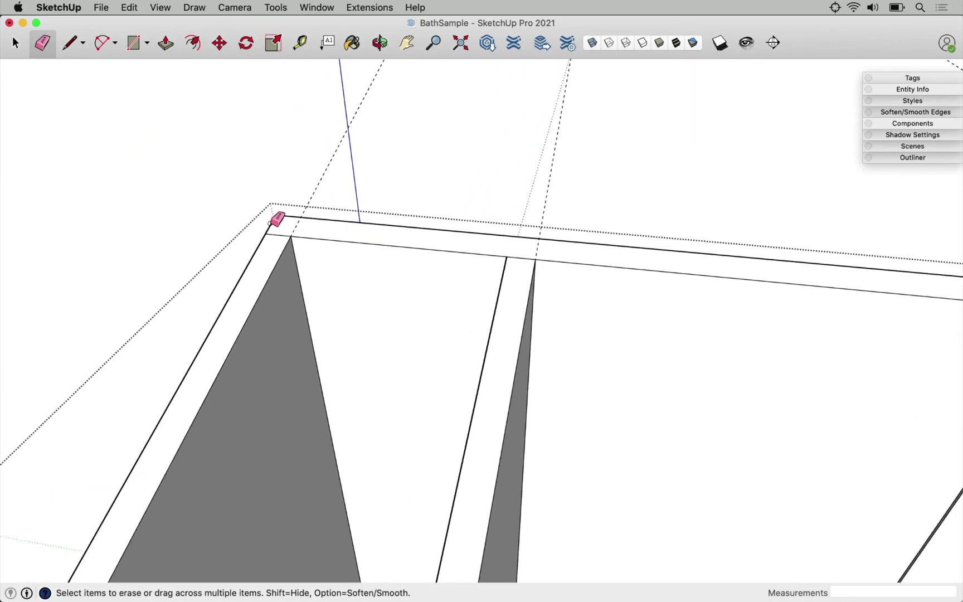
{"action": "scroll", "coordinate": [273, 231], "scroll_direction": "down", "scroll_amount": 4}
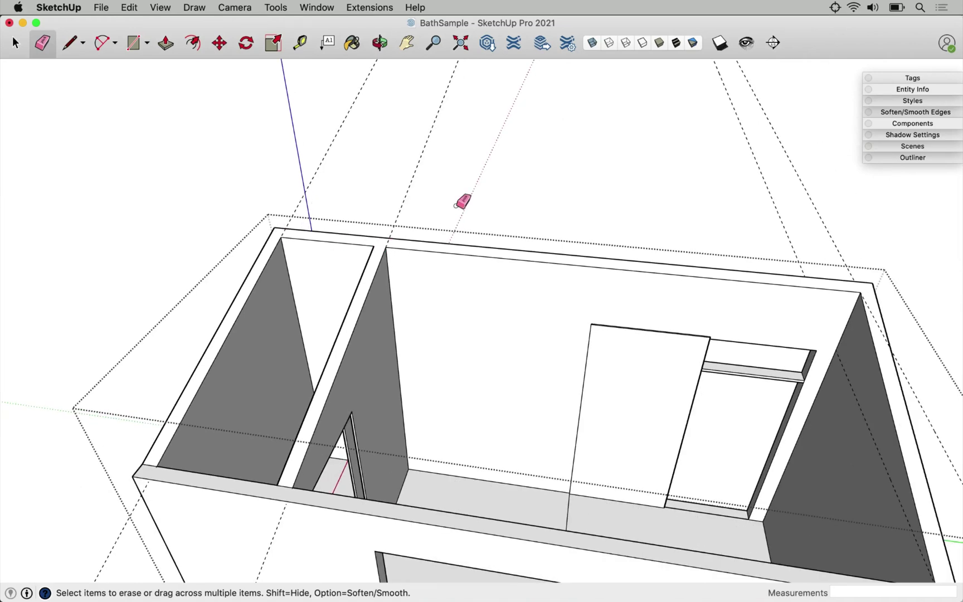
{"action": "scroll", "coordinate": [413, 240], "scroll_direction": "down", "scroll_amount": 3}
- Close the wall group to reveal the fixtures, then orbit around the bathroom
{"action": "scroll", "coordinate": [414, 241], "scroll_direction": "up", "scroll_amount": 2}
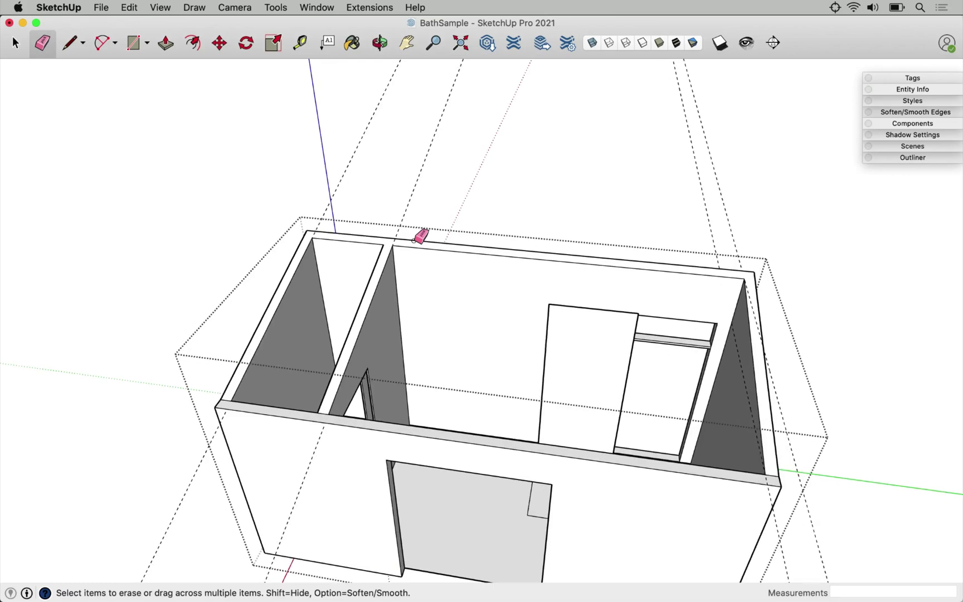
{"action": "key", "text": "space"}
{"action": "left_click", "coordinate": [189, 156]}
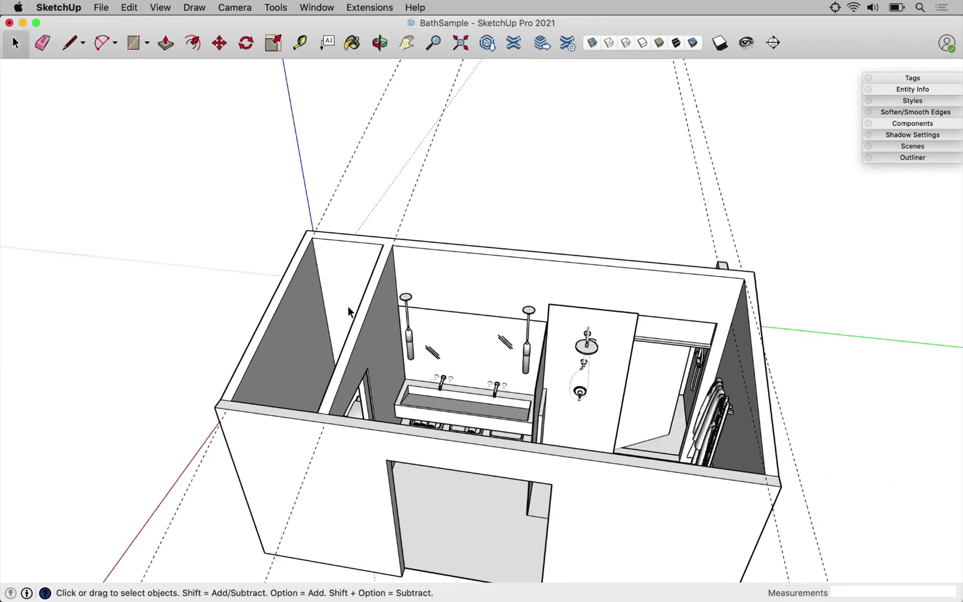
{"action": "middle_click_drag", "start_coordinate": [378, 396], "coordinate": [661, 347]}
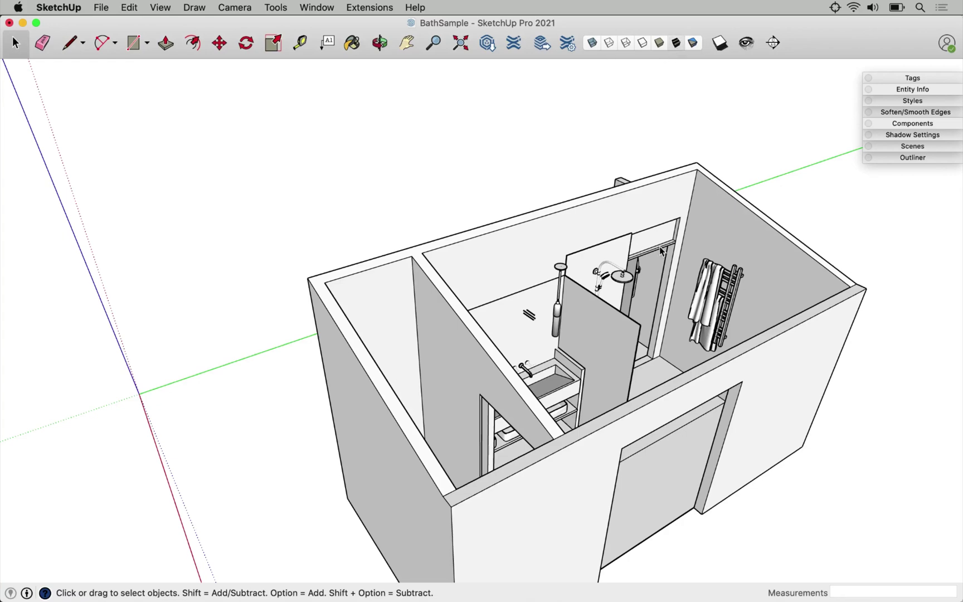
- Switch to the textured, furnished scene and orbit to a more top-down view
{"action": "key", "text": "Page_Down"}
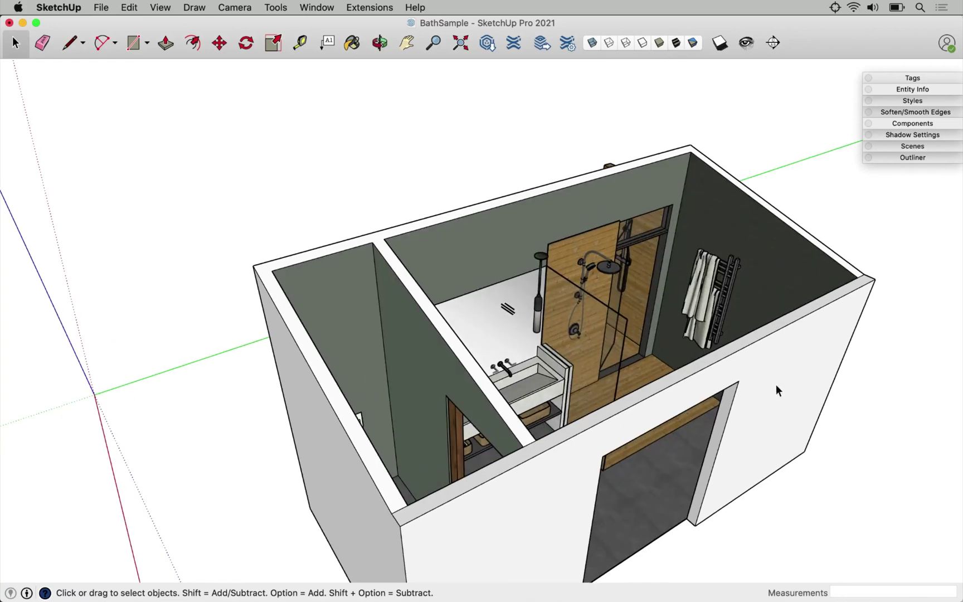
{"action": "key", "text": "o"}
{"action": "left_click_drag", "start_coordinate": [732, 354], "coordinate": [835, 334]}
{"action": "key", "text": "space"}
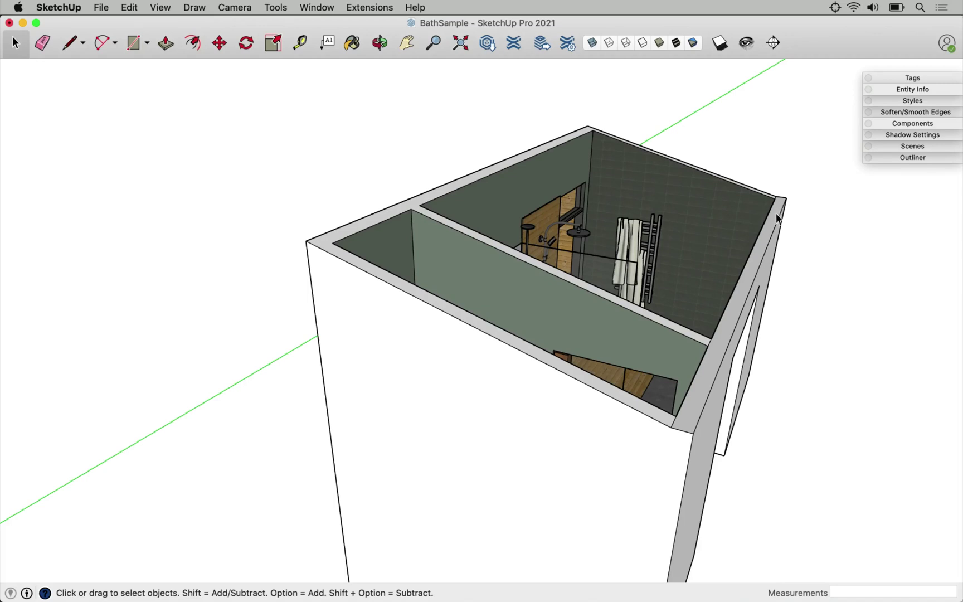
{"action": "scroll", "coordinate": [775, 213], "scroll_direction": "up", "scroll_amount": 2}
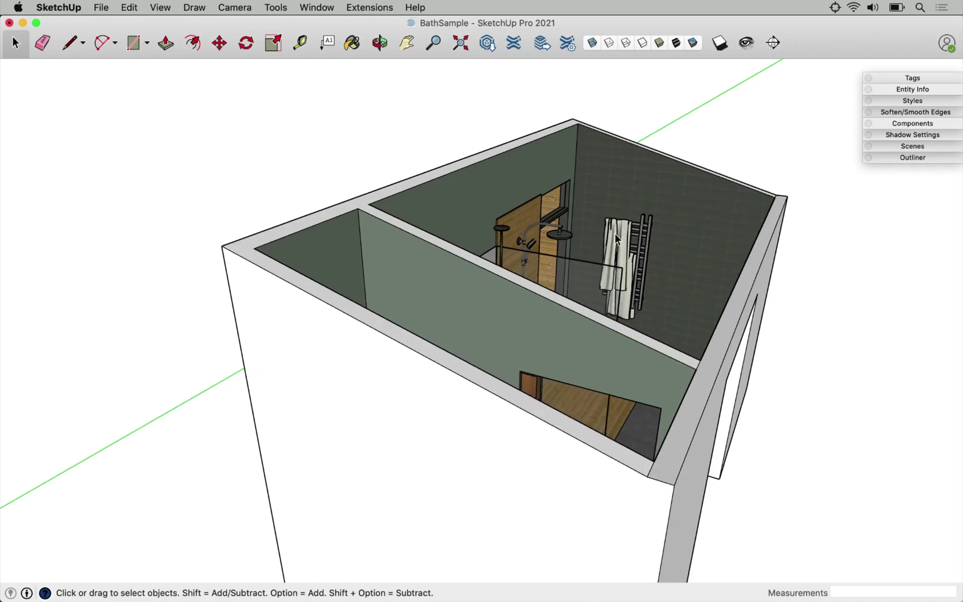
{"action": "key", "text": "o"}
{"action": "left_click_drag", "start_coordinate": [709, 213], "coordinate": [560, 279]}
{"action": "key", "text": "space"}
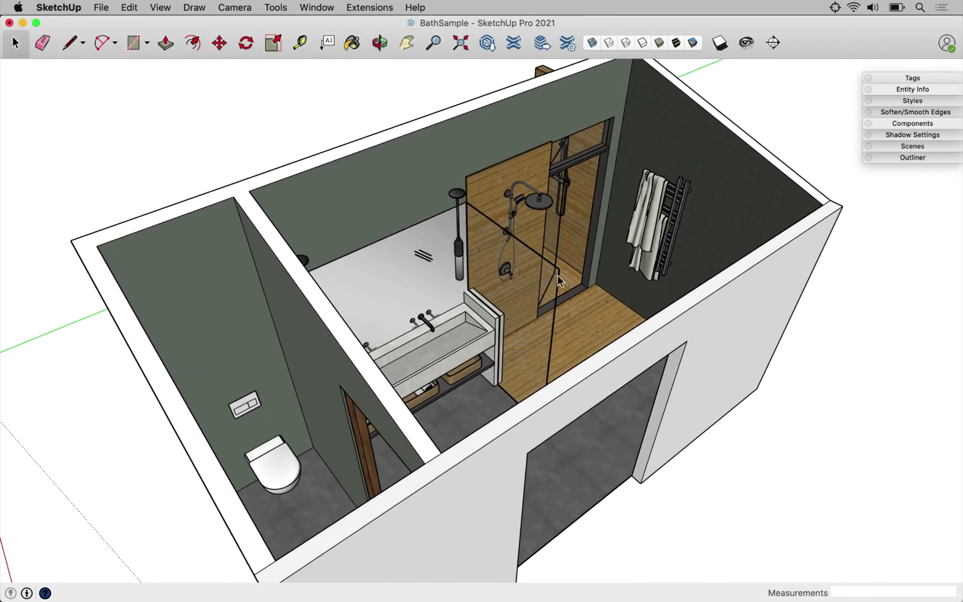
{"action": "scroll", "coordinate": [560, 279], "scroll_direction": "up", "scroll_amount": 3}
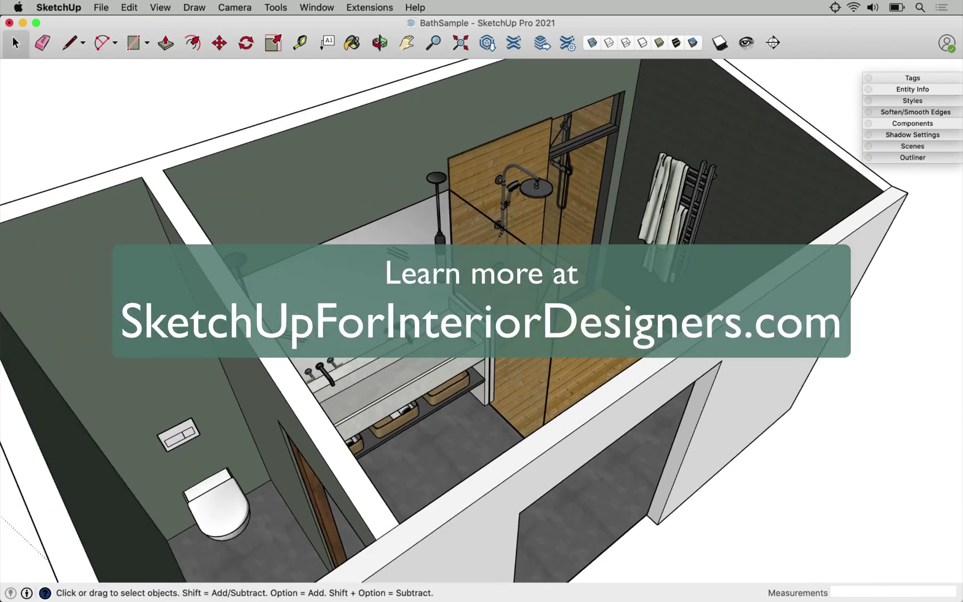